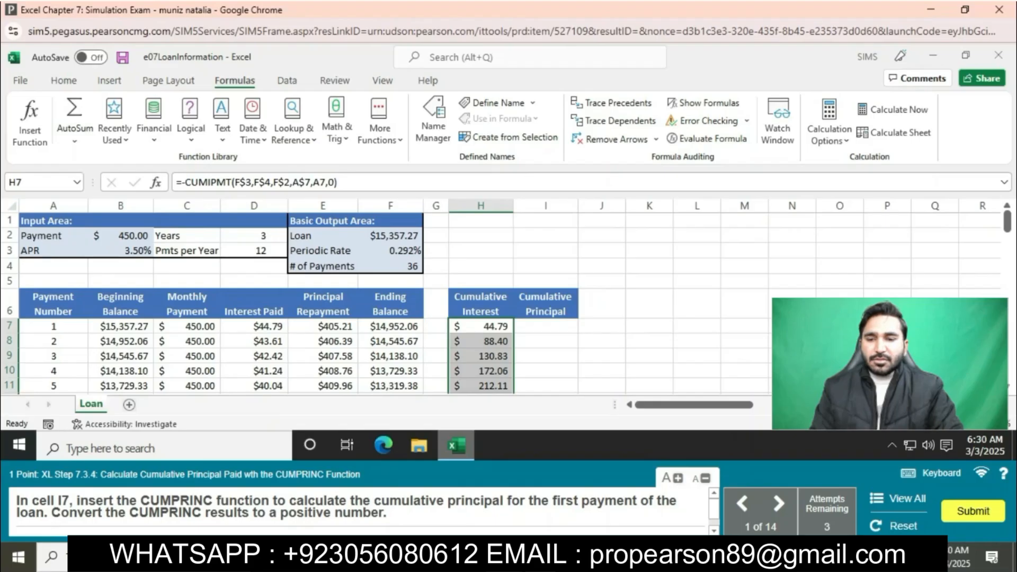
# Step: Enter the formula =-CUMPRINC(F$3,F$4,F$2,A$7,A7,0) in cell I7 to calculate the cumulative principal as a positive number
pyautogui.click(546, 326)
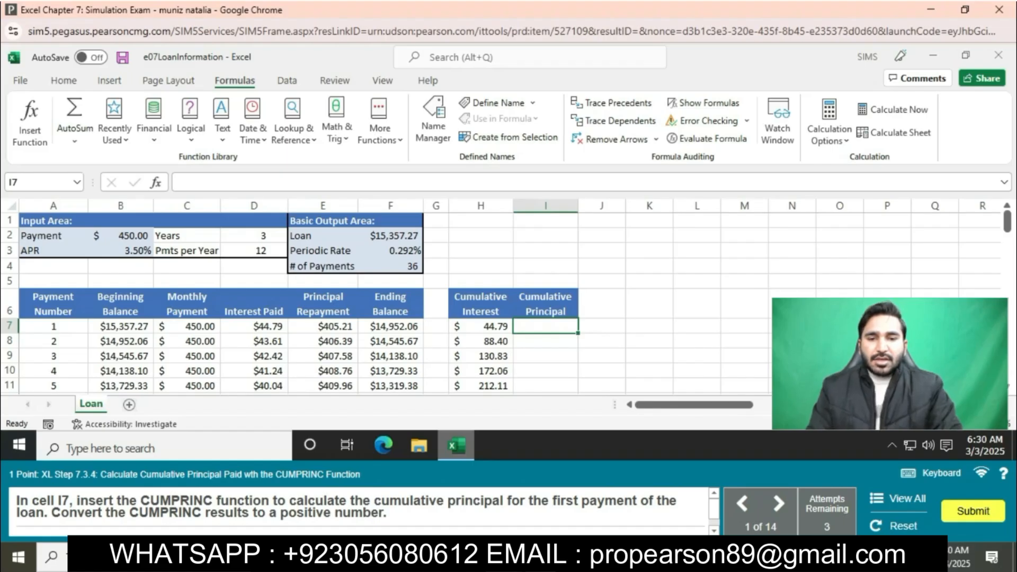
pyautogui.write('=')
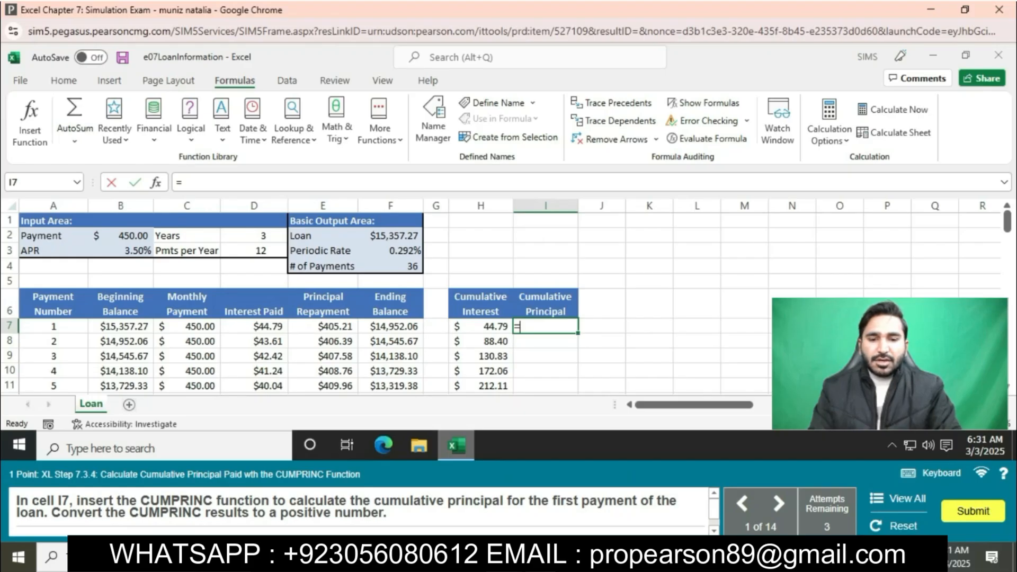
pyautogui.write('-')
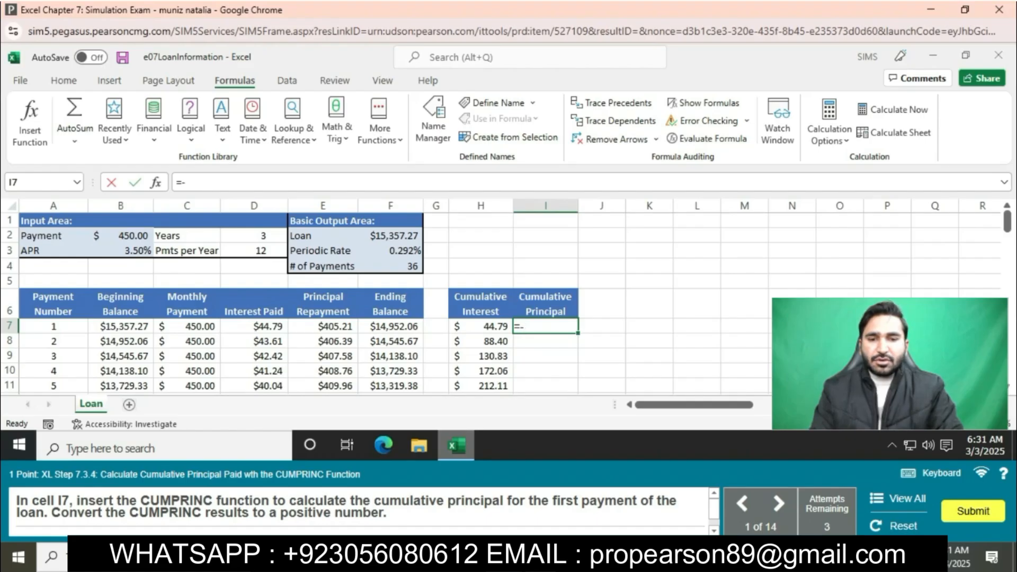
pyautogui.write('C')
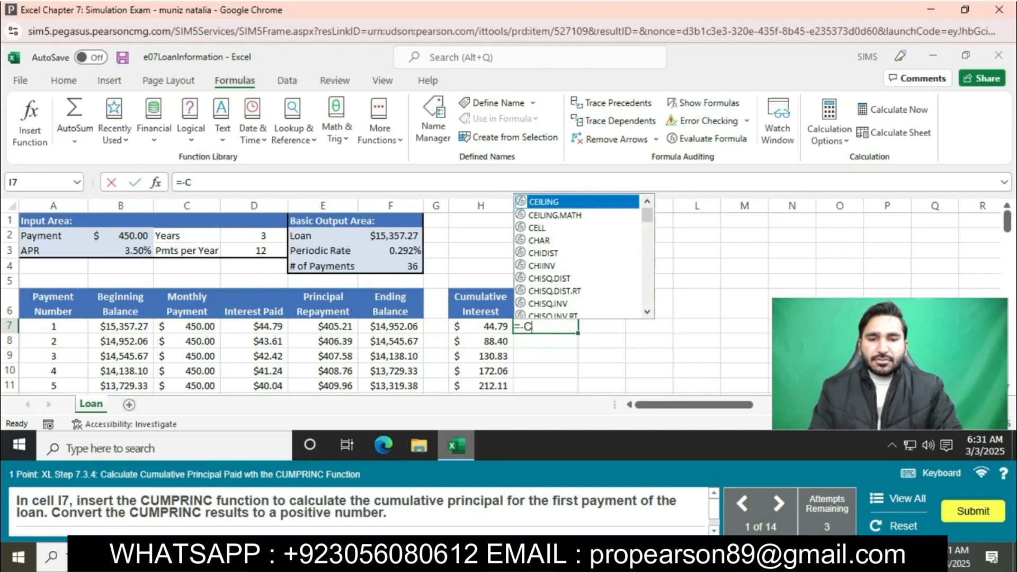
pyautogui.write('U')
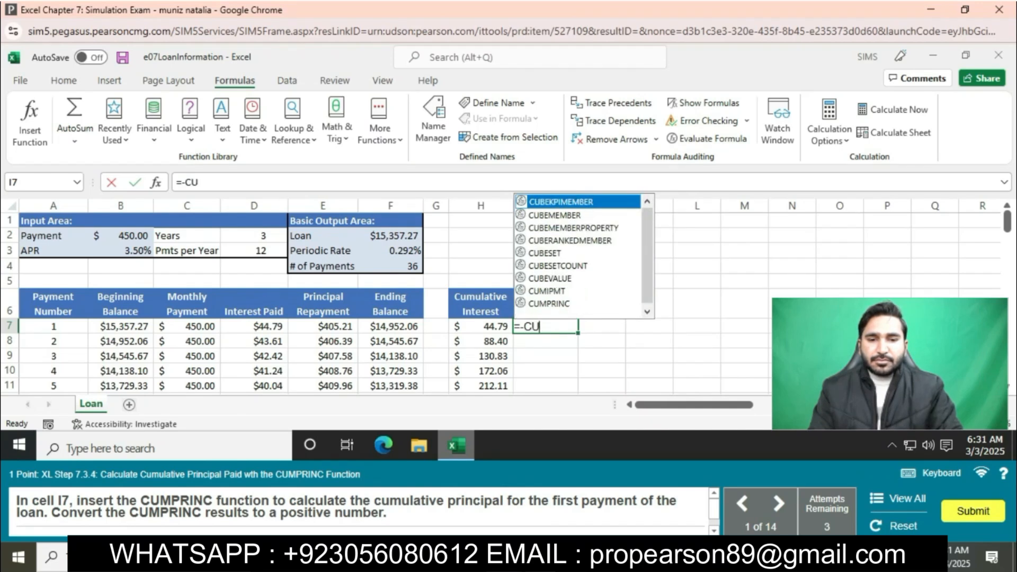
pyautogui.write('MP')
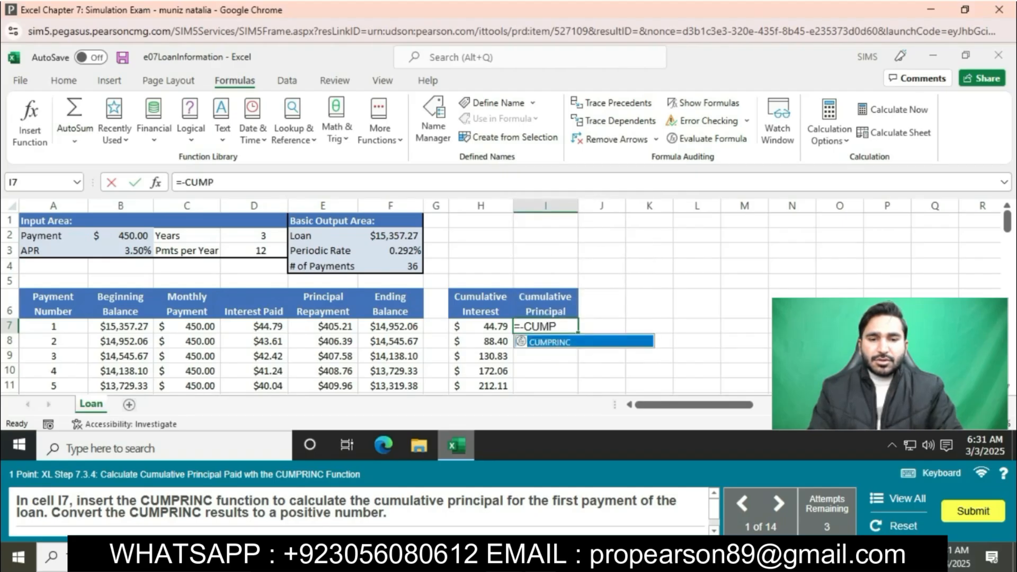
pyautogui.write('R')
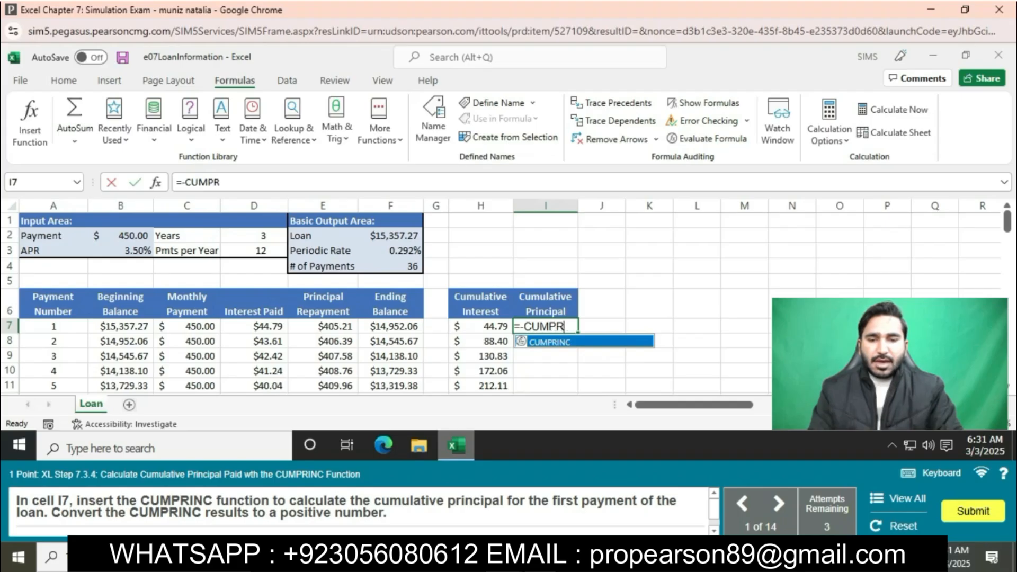
pyautogui.write('I')
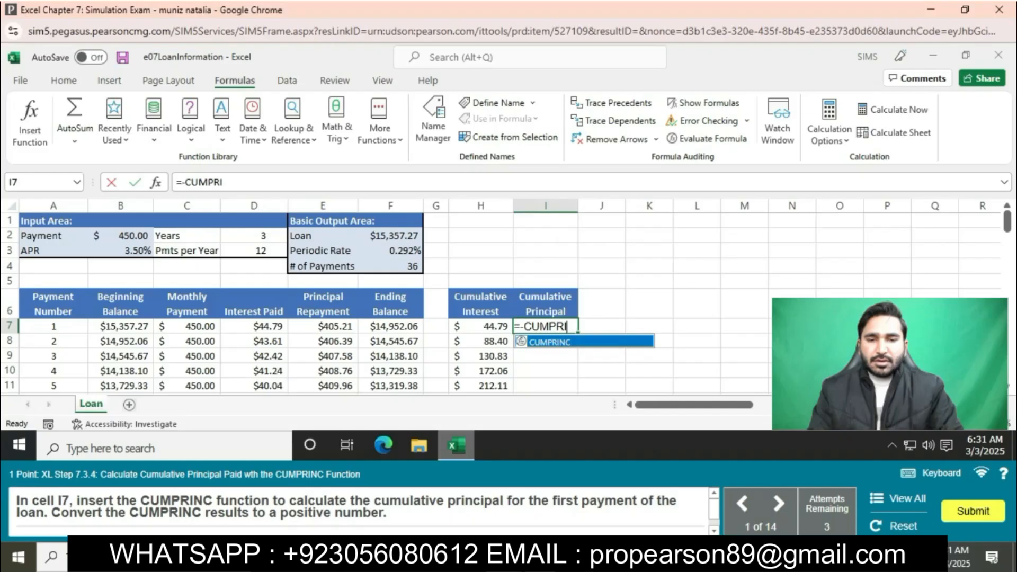
pyautogui.write('NC')
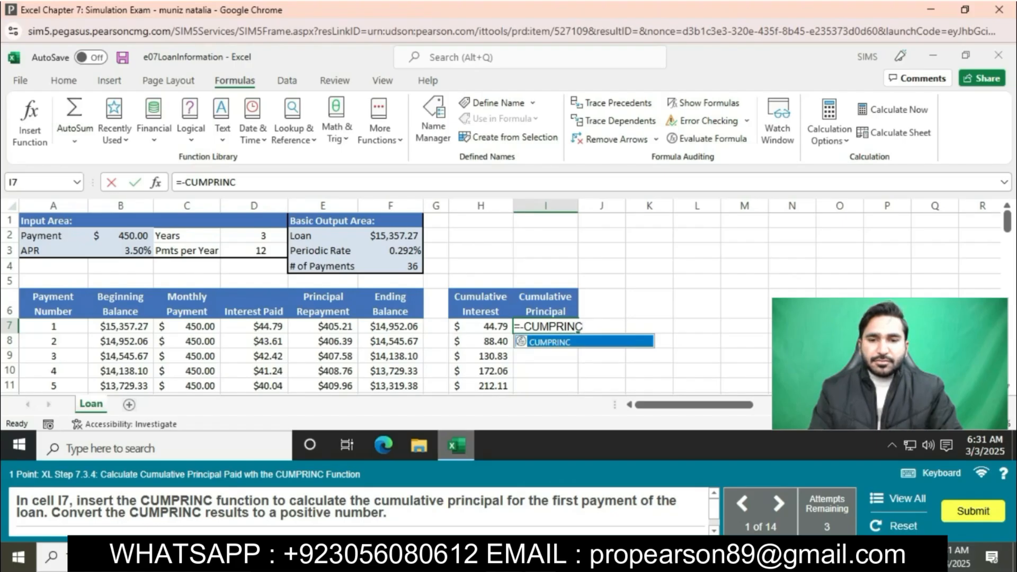
pyautogui.write('(')
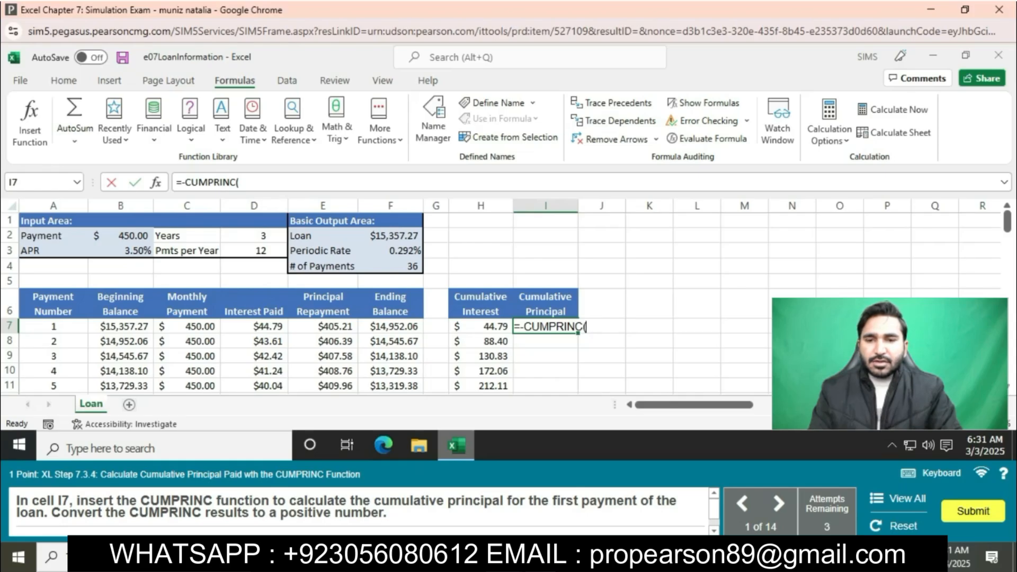
pyautogui.write('F')
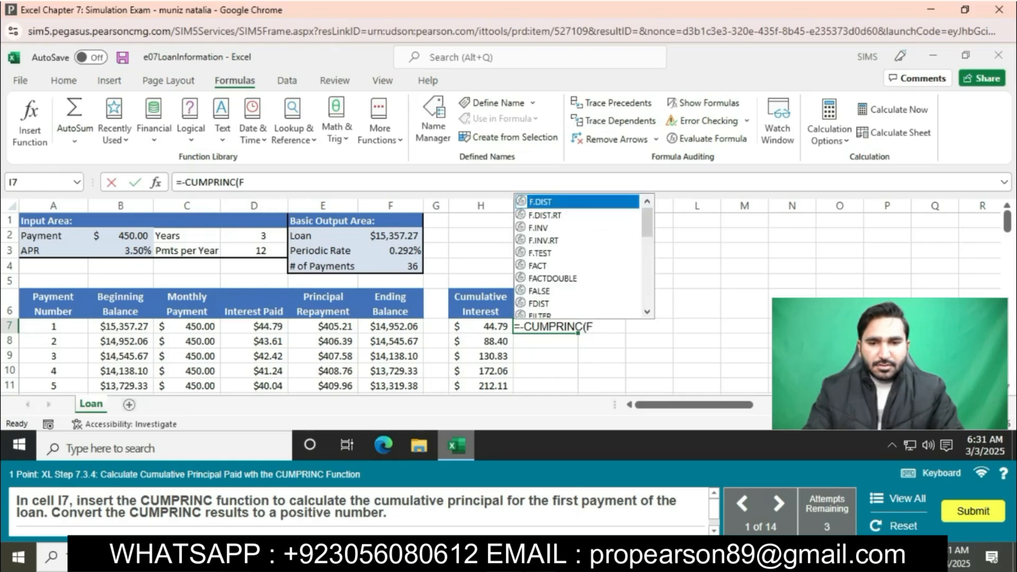
pyautogui.write('$3')
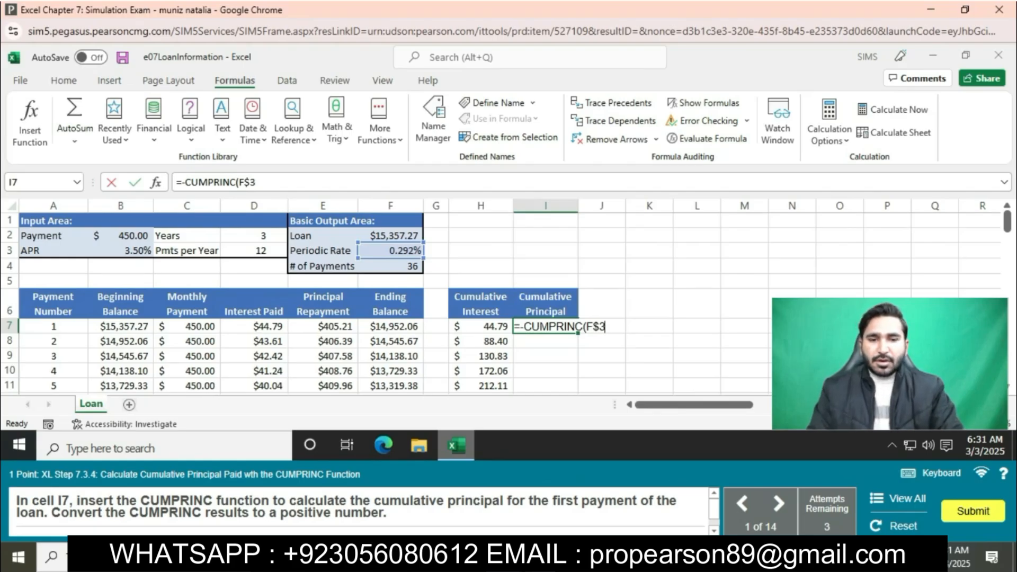
pyautogui.write(',F#')
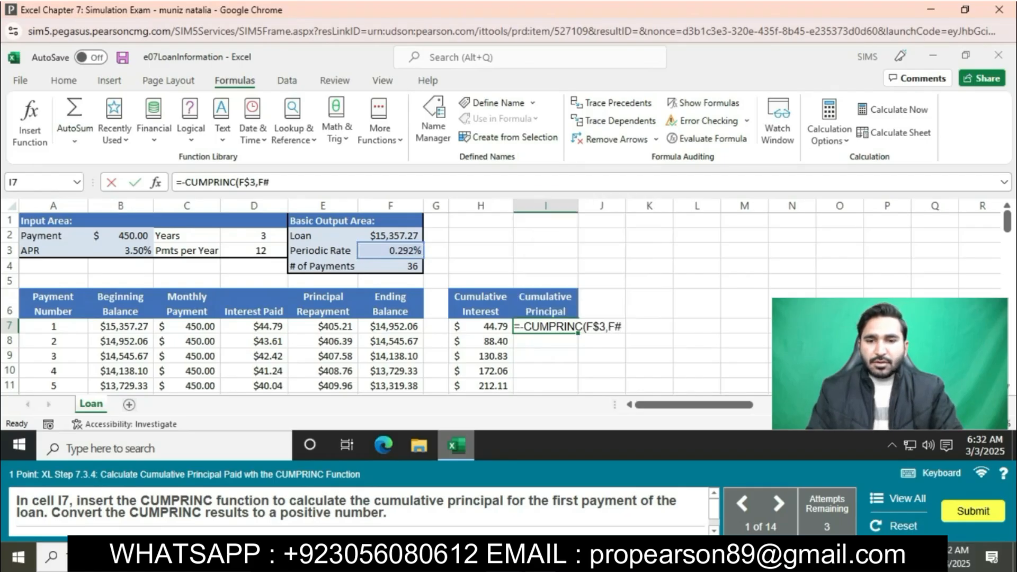
pyautogui.press('BackSpace')
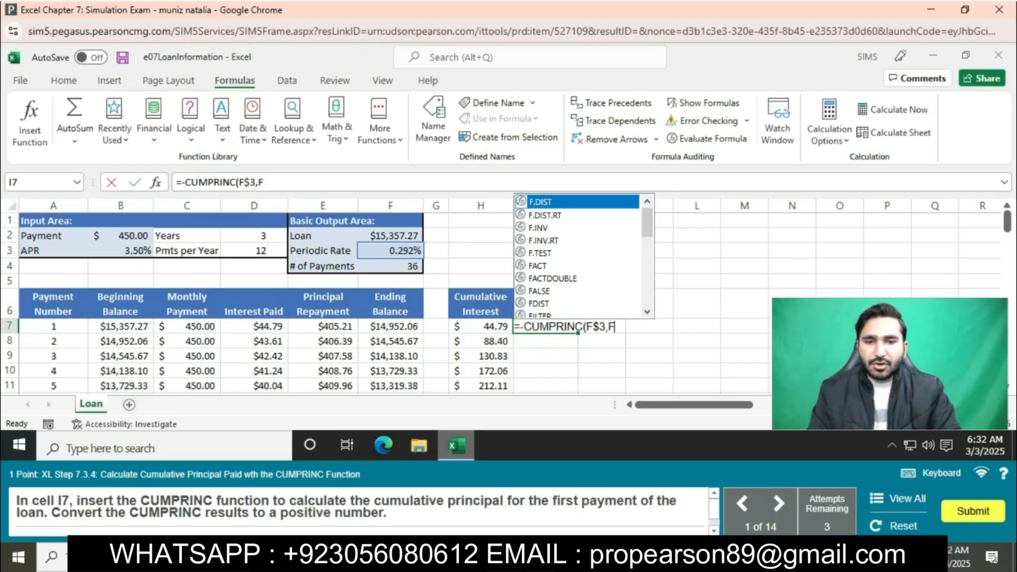
pyautogui.write('$4')
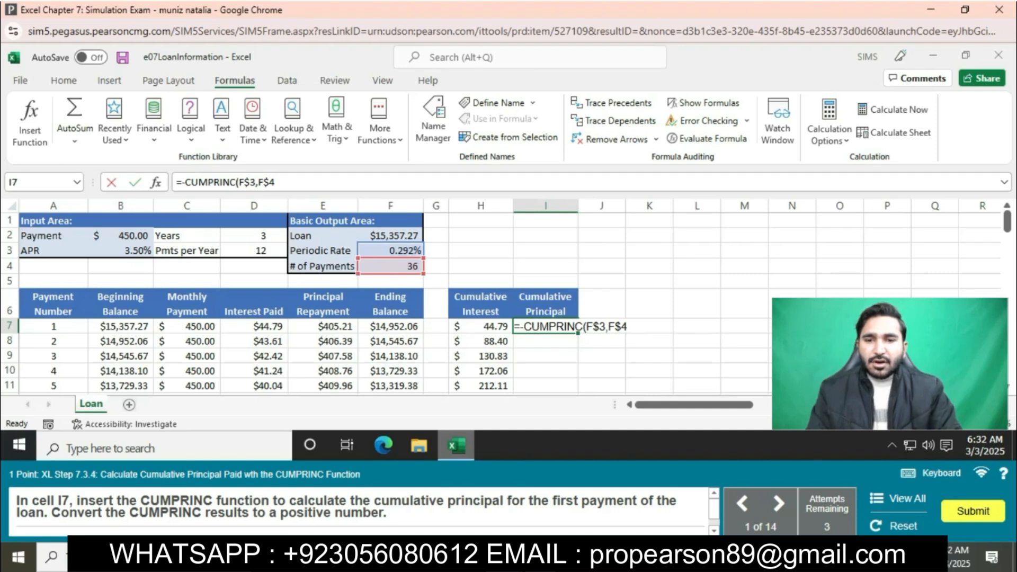
pyautogui.write(',F')
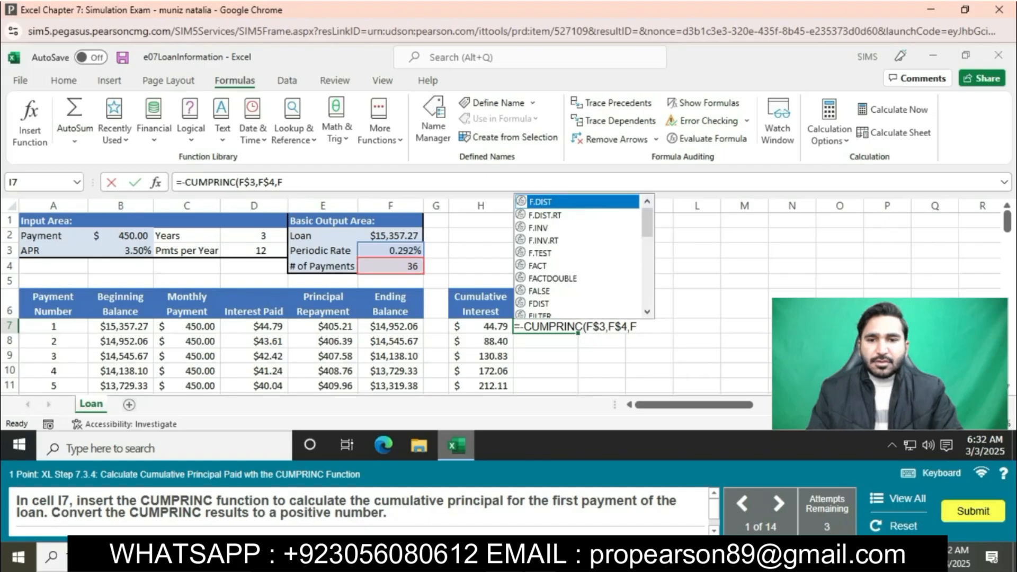
pyautogui.write('$2')
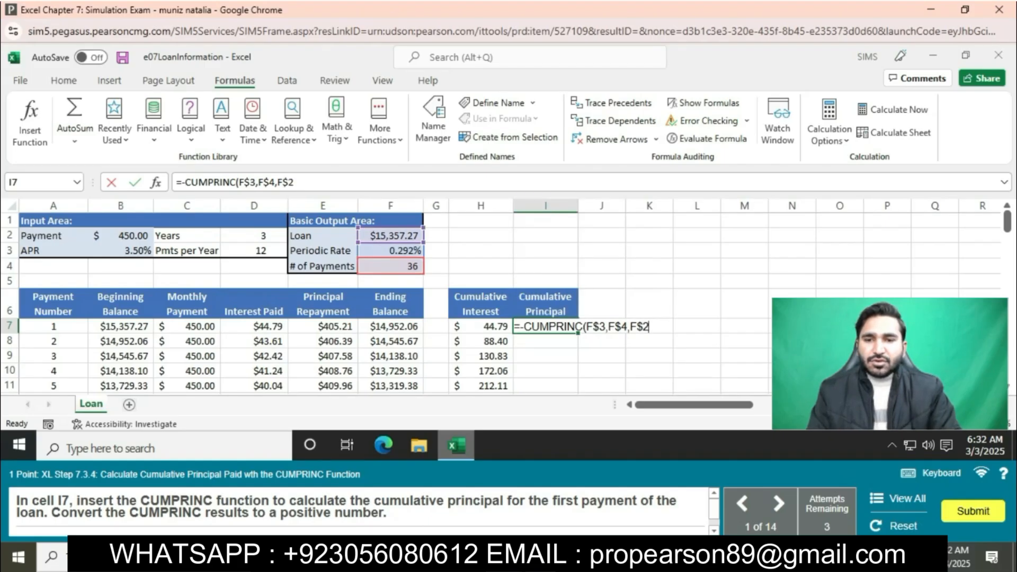
pyautogui.write(',')
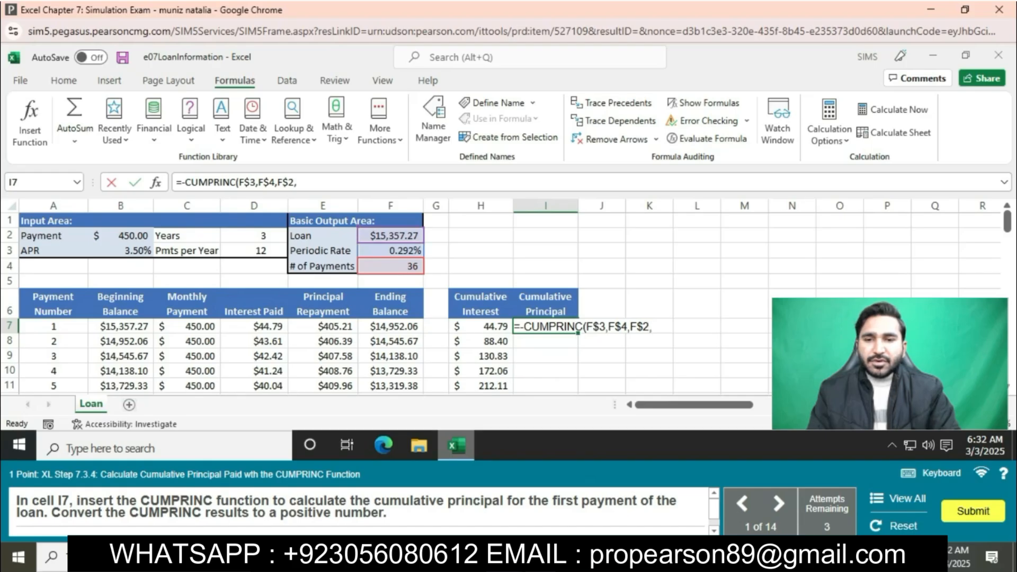
pyautogui.write('A$7')
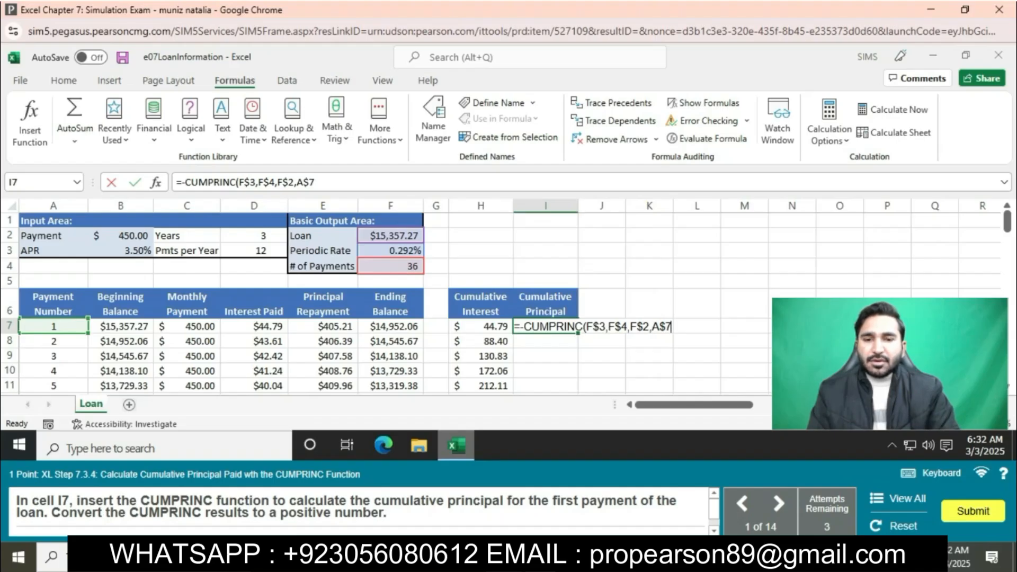
pyautogui.write(',A7')
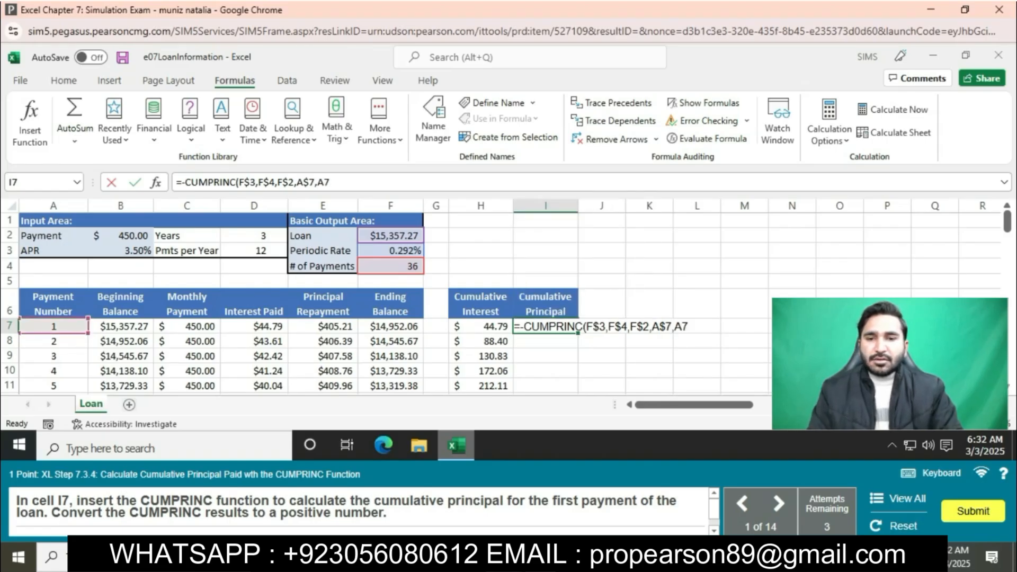
pyautogui.write(',')
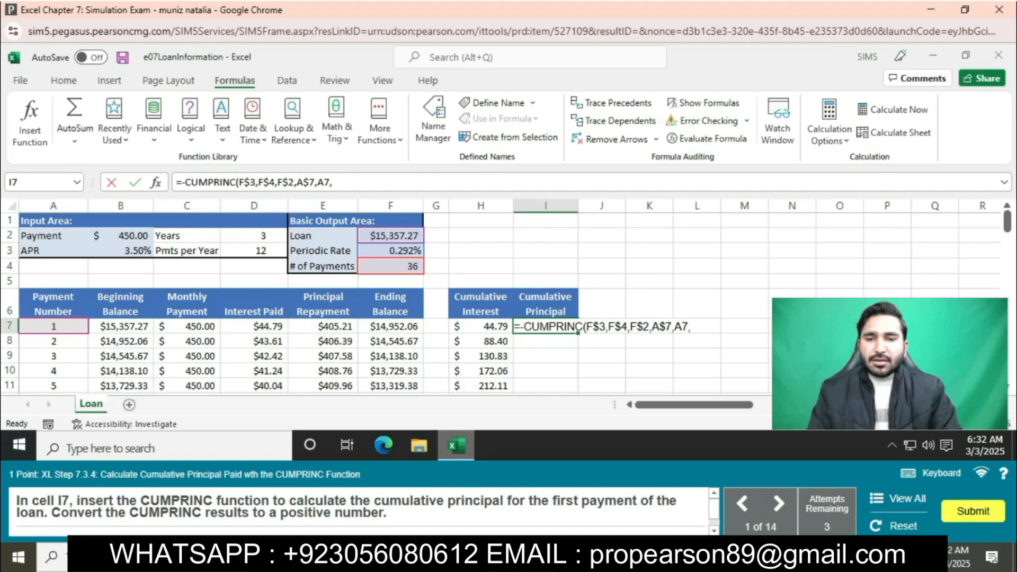
pyautogui.write('0')
pyautogui.press('BackSpace')
pyautogui.write('O')
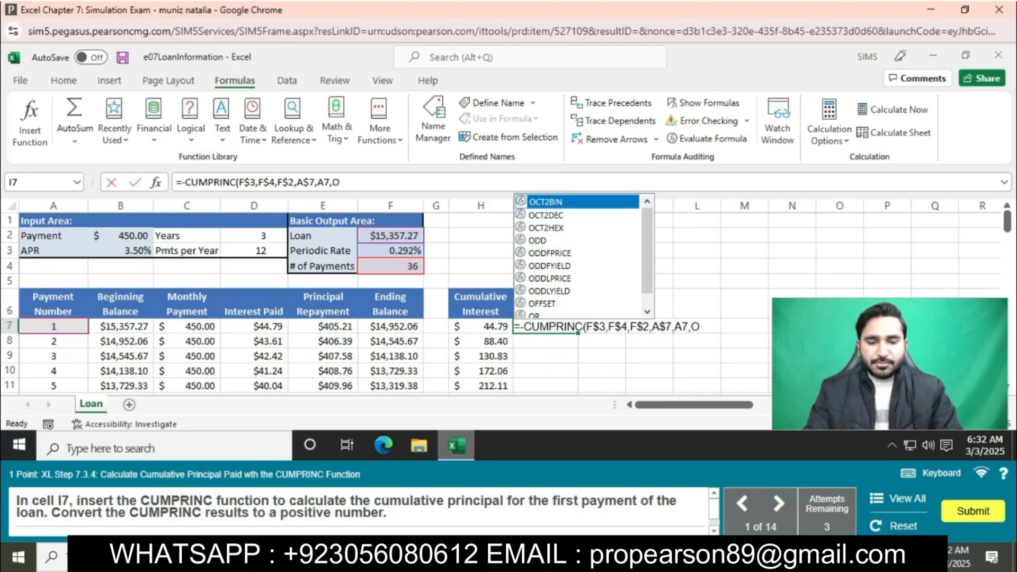
pyautogui.press('BackSpace')
pyautogui.write('0')
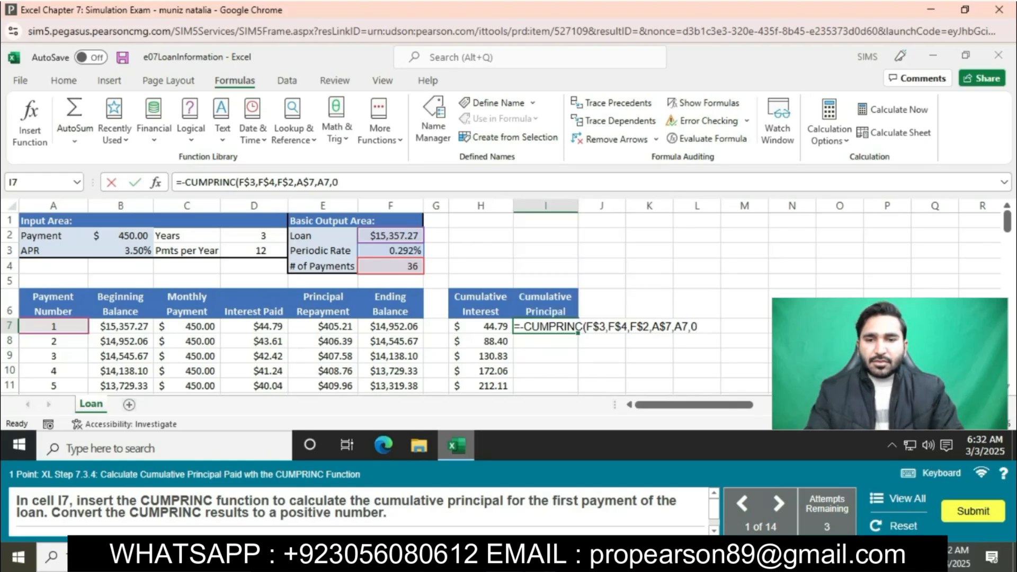
pyautogui.write(')')
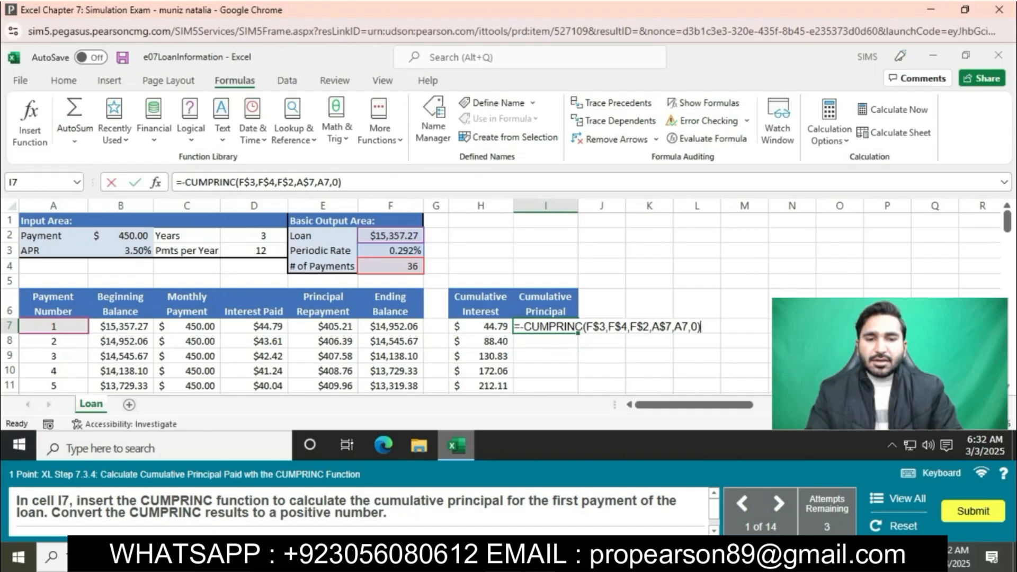
pyautogui.press('Return')
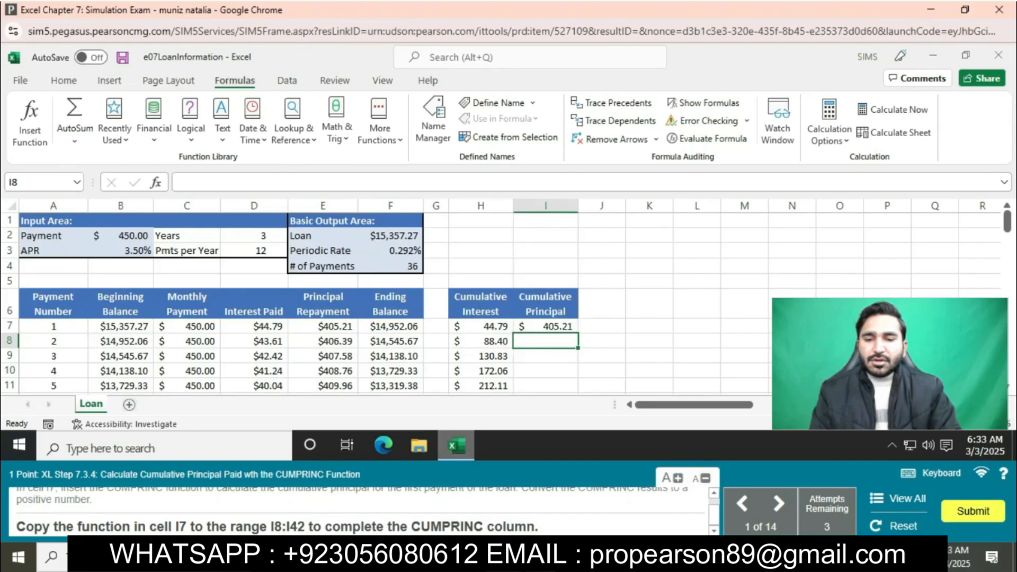
# Step: Copy the CUMPRINC formula from cell I7 down through the range I8:I42
pyautogui.click(545, 327)
pyautogui.moveTo(578, 334); pyautogui.dragTo(578, 375)
pyautogui.scroll(-6, 291, 304)
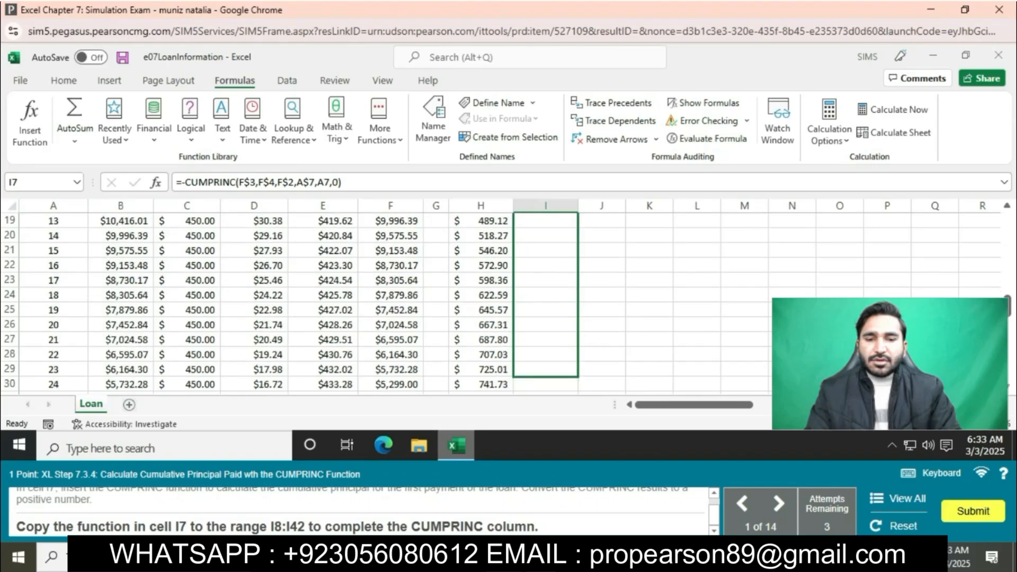
pyautogui.moveTo(576, 372)
pyautogui.mouseDown()
pyautogui.moveTo(576, 387)
pyautogui.moveTo(576, 357)
pyautogui.mouseUp()
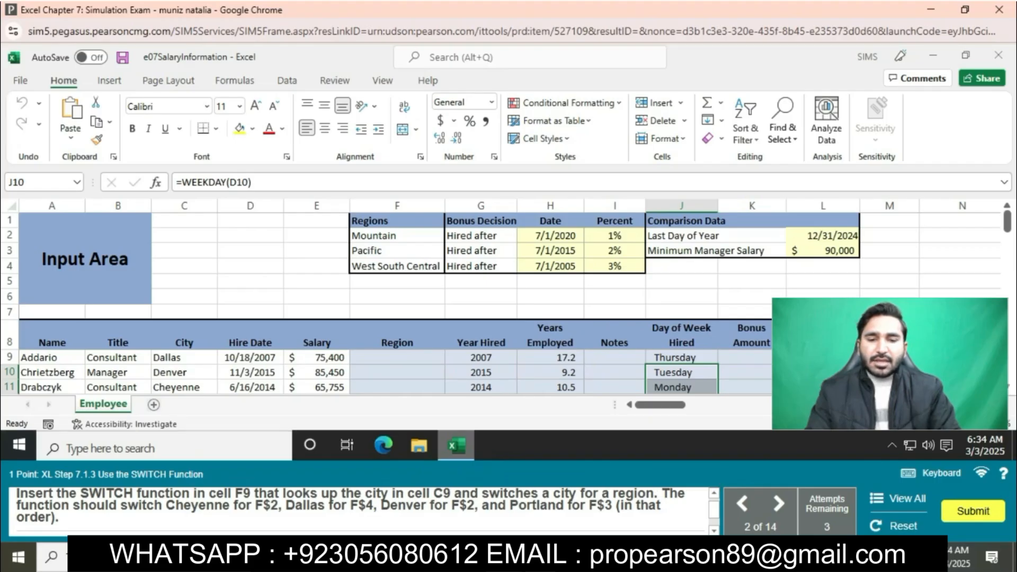
# Step: Enter the formula =SWITCH(C9,"Cheyenne",F$2,"Dallas",F$4,"Denver",F$2,"Portland",F$3) in cell F9 to switch the employee's city for its region
pyautogui.click(397, 357)
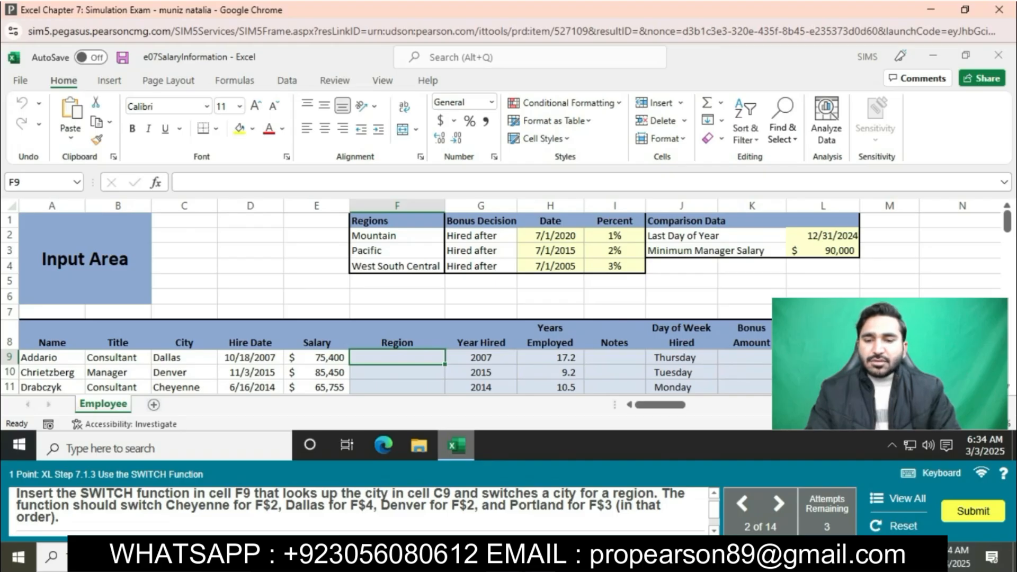
pyautogui.write('=')
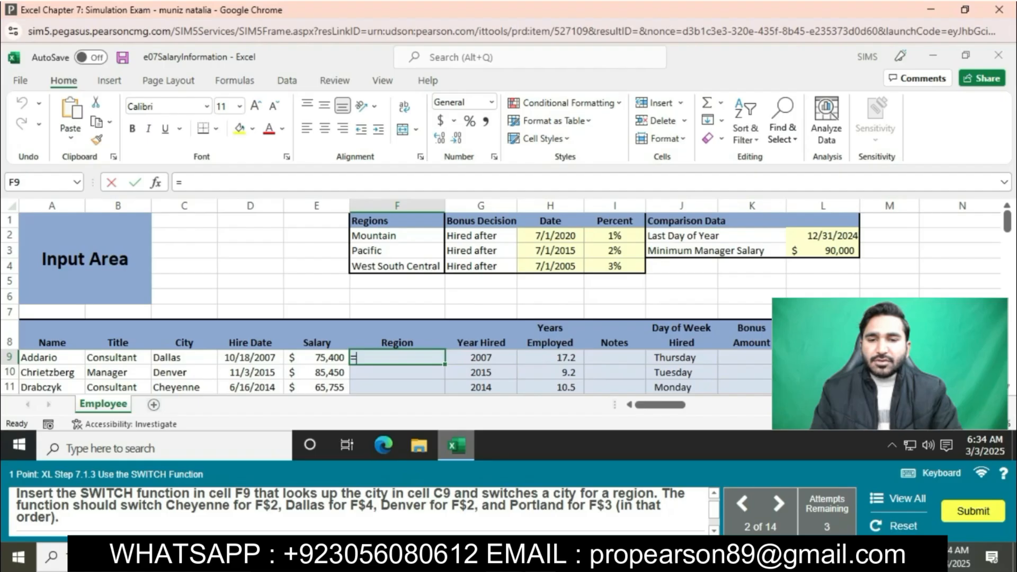
pyautogui.write('SW')
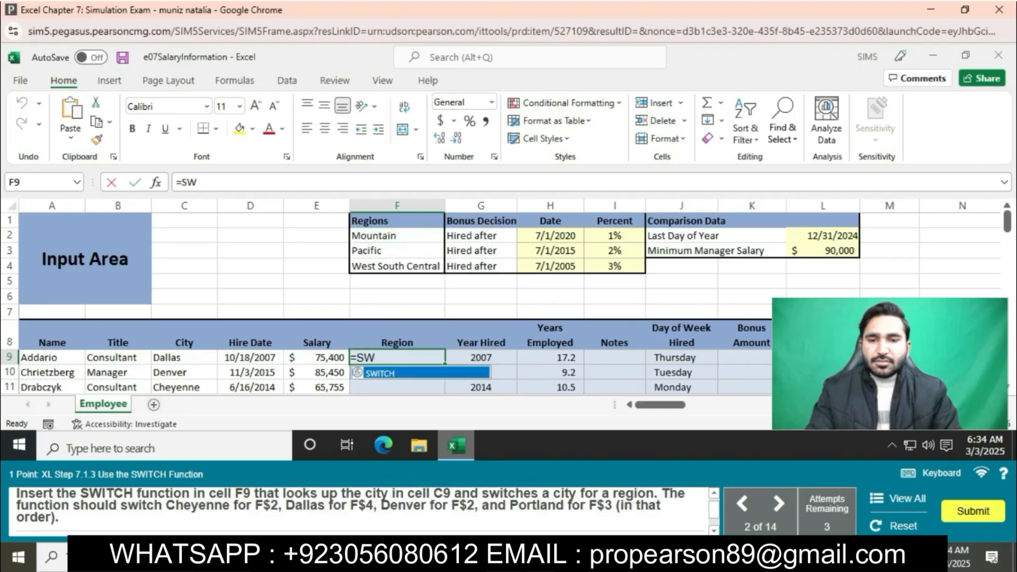
pyautogui.write('I')
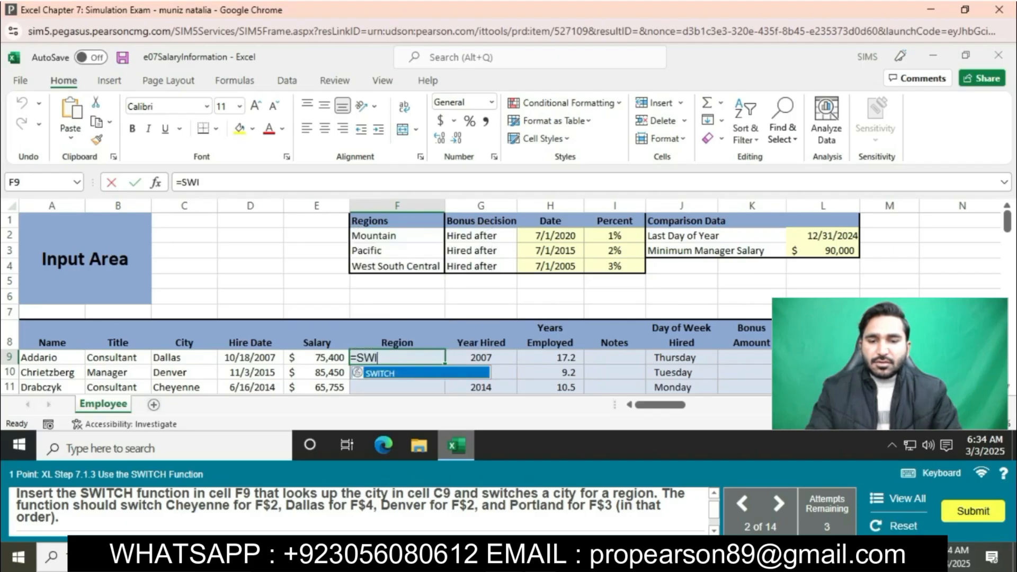
pyautogui.write('T')
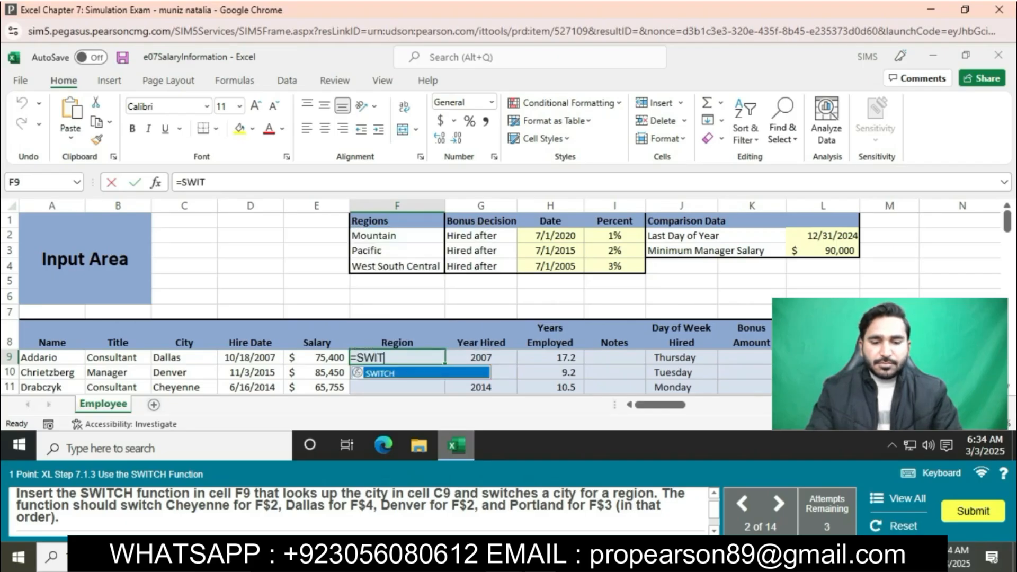
pyautogui.write('CH')
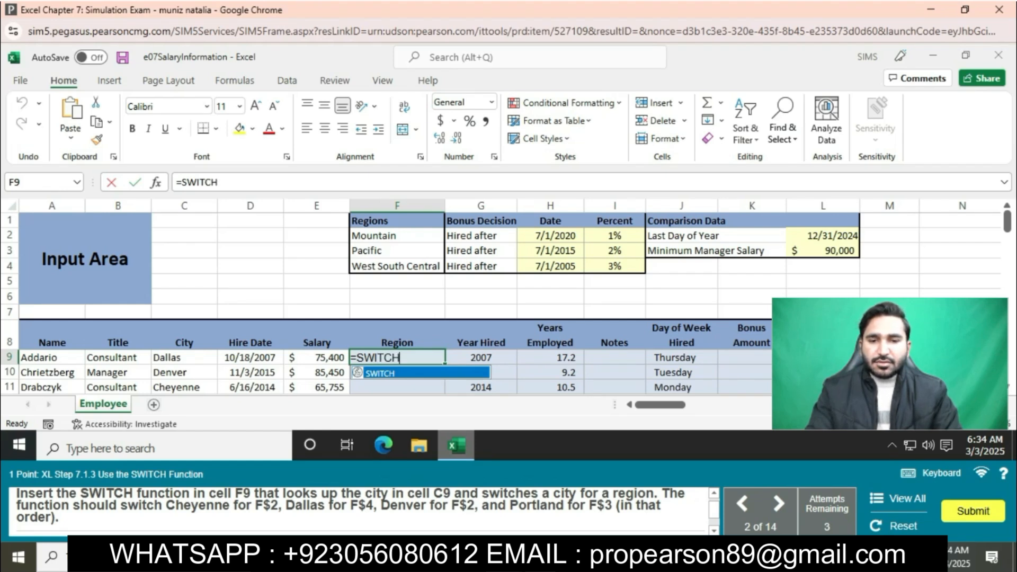
pyautogui.write('(')
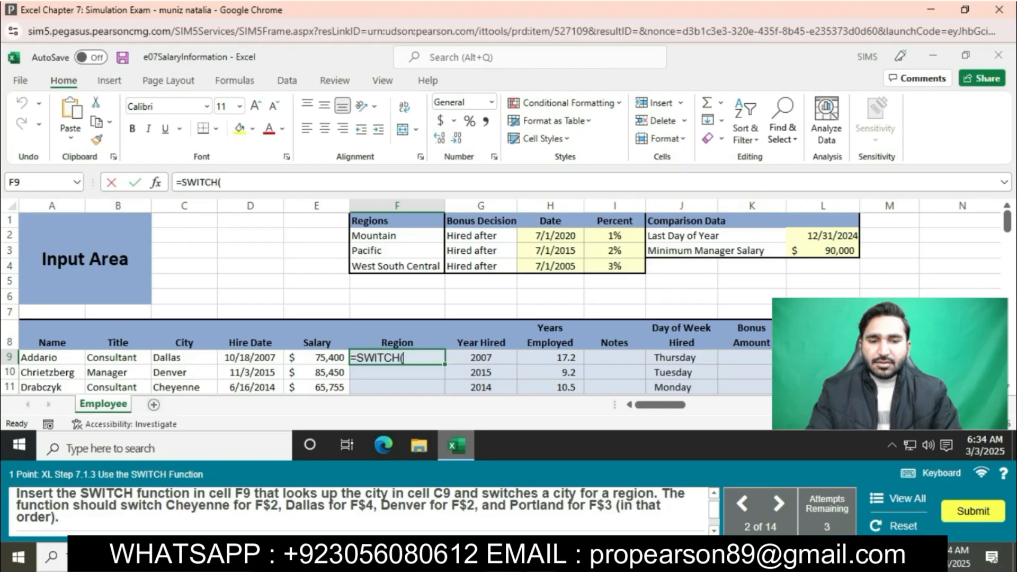
pyautogui.write('C9')
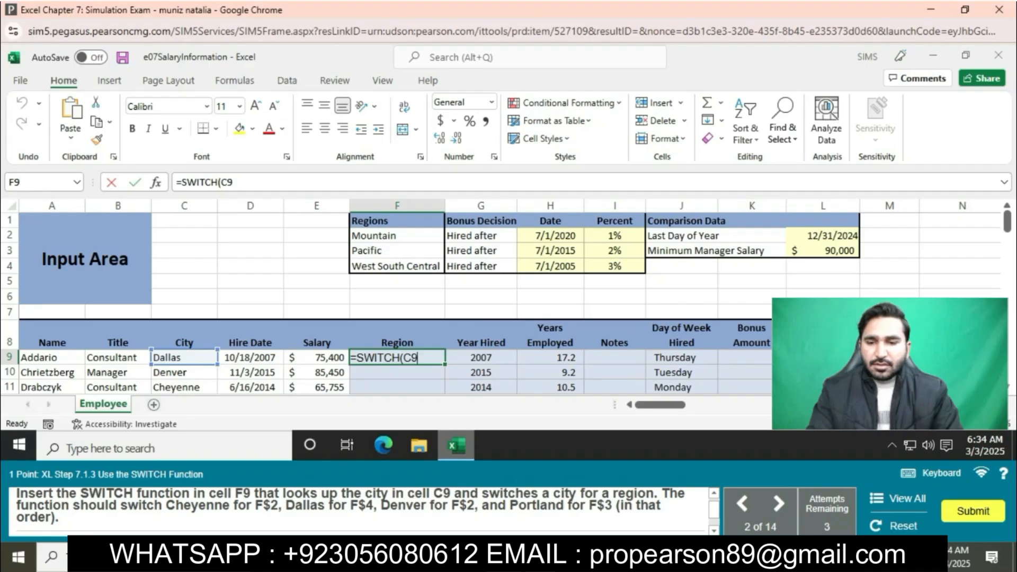
pyautogui.write(',"')
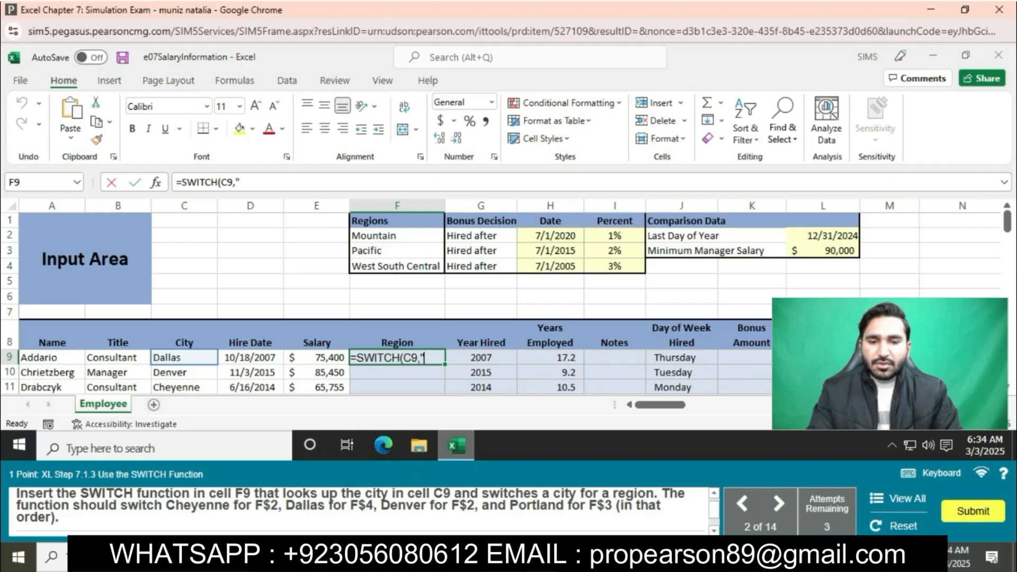
pyautogui.write('Cheye')
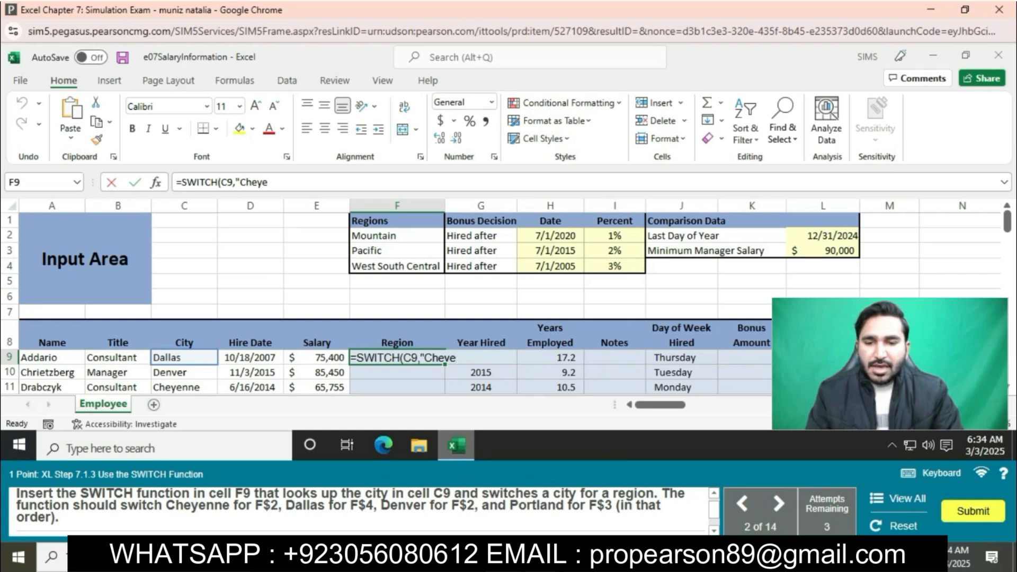
pyautogui.write('nne",')
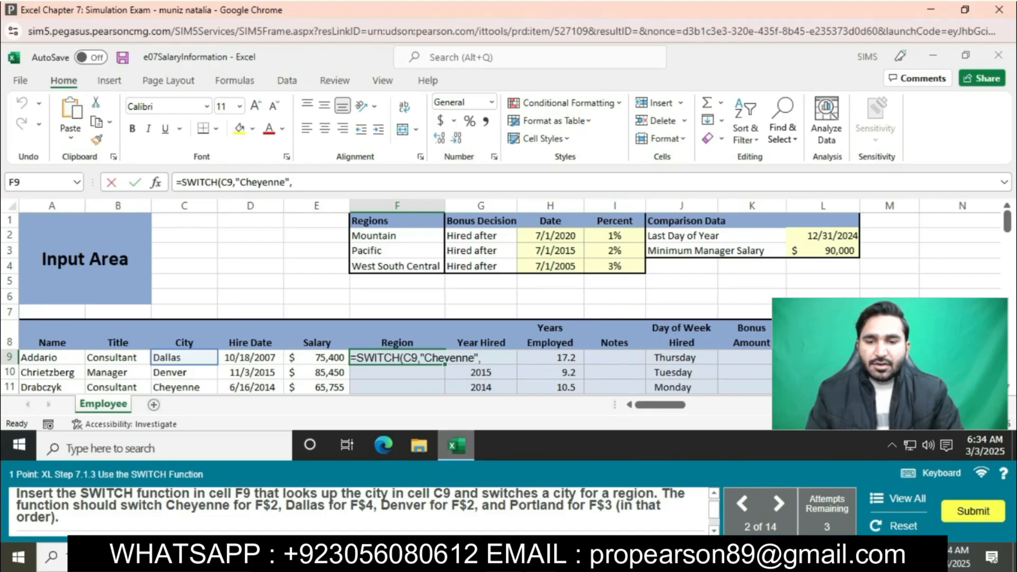
pyautogui.write('F')
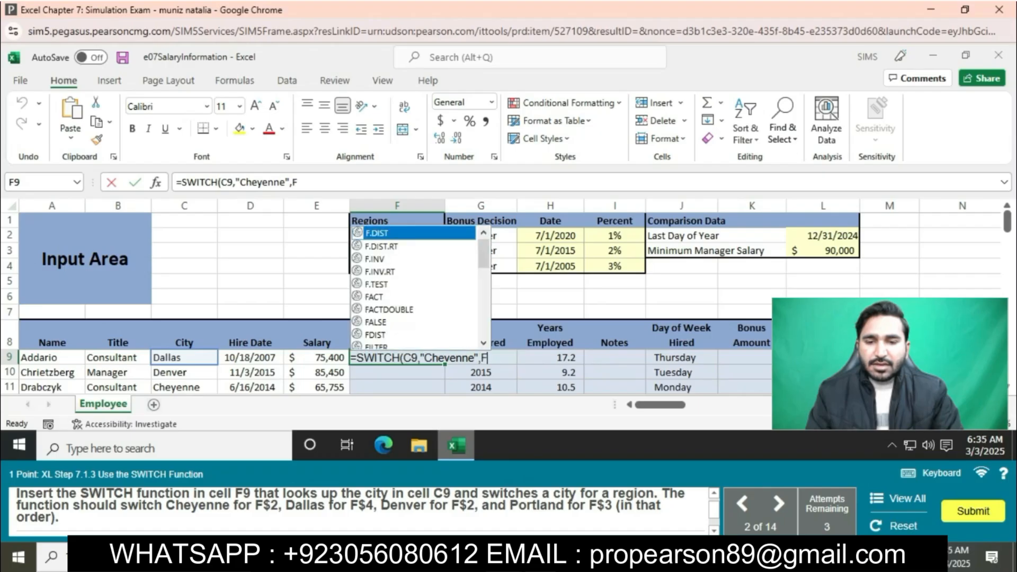
pyautogui.write('$2')
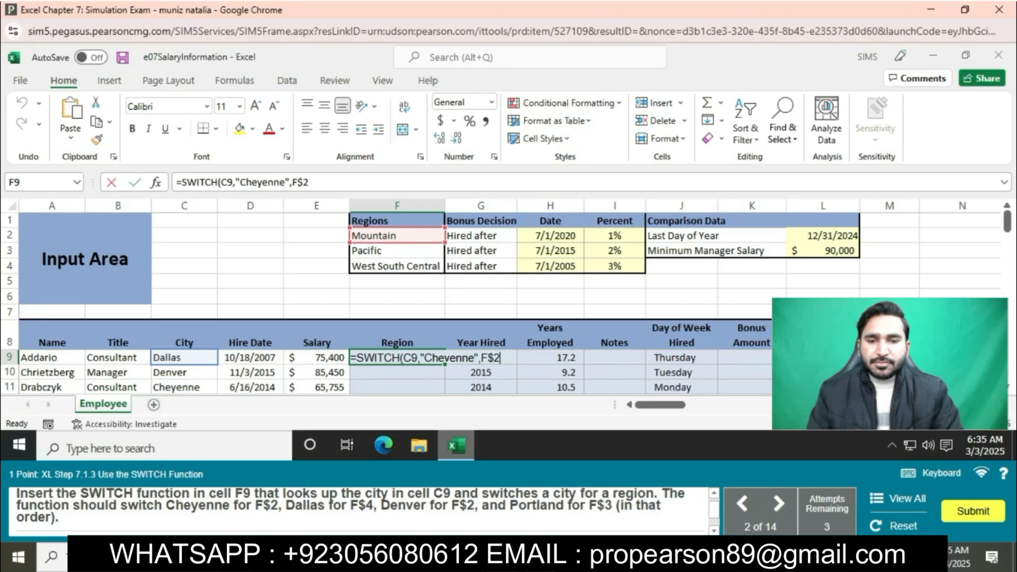
pyautogui.write(',"')
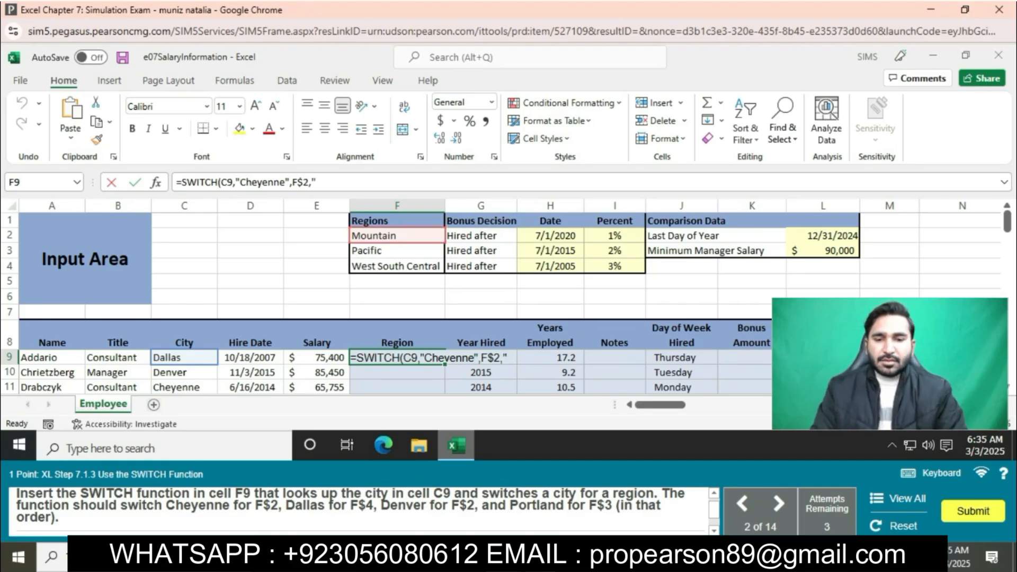
pyautogui.write('D')
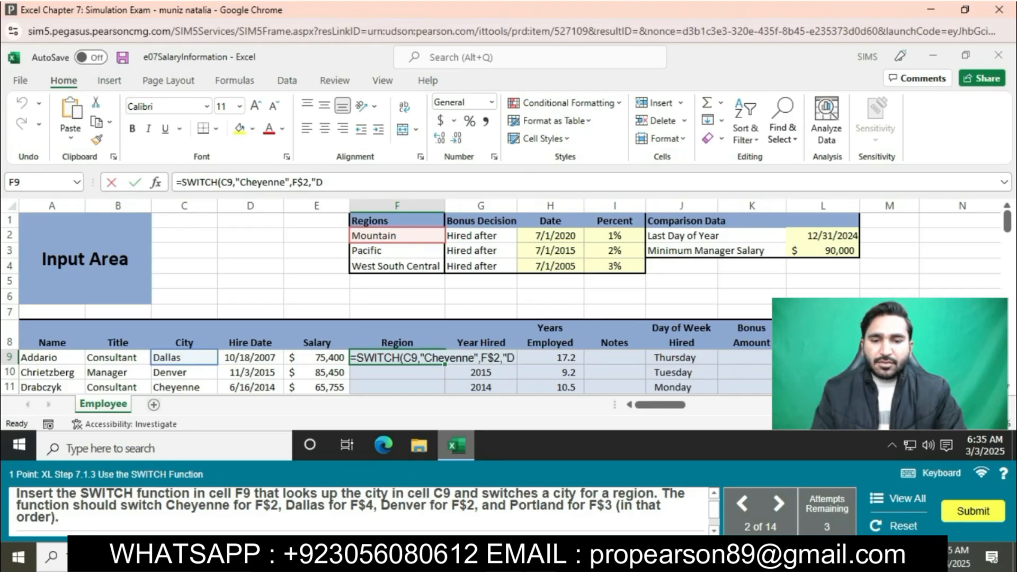
pyautogui.write('a')
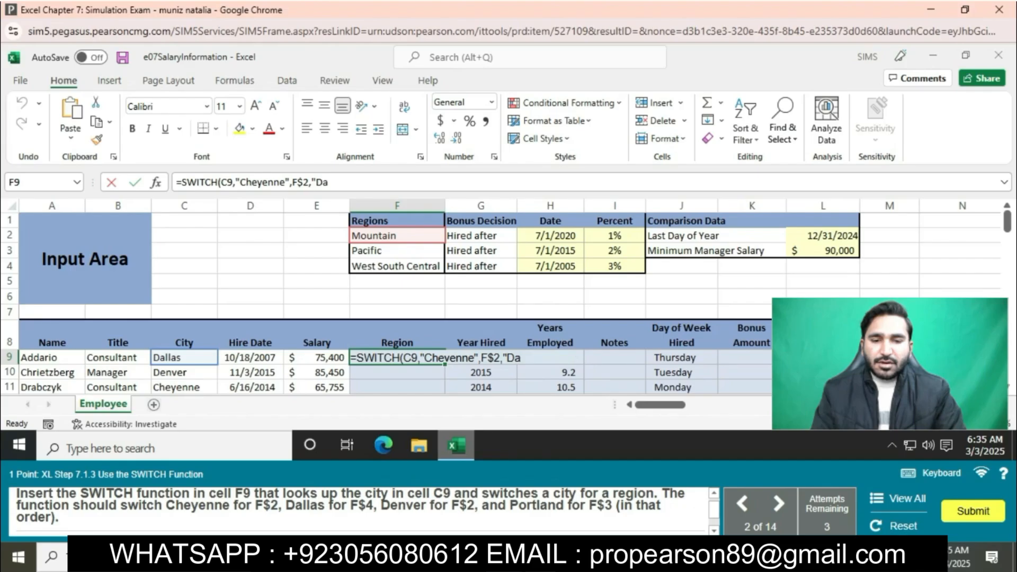
pyautogui.write('l')
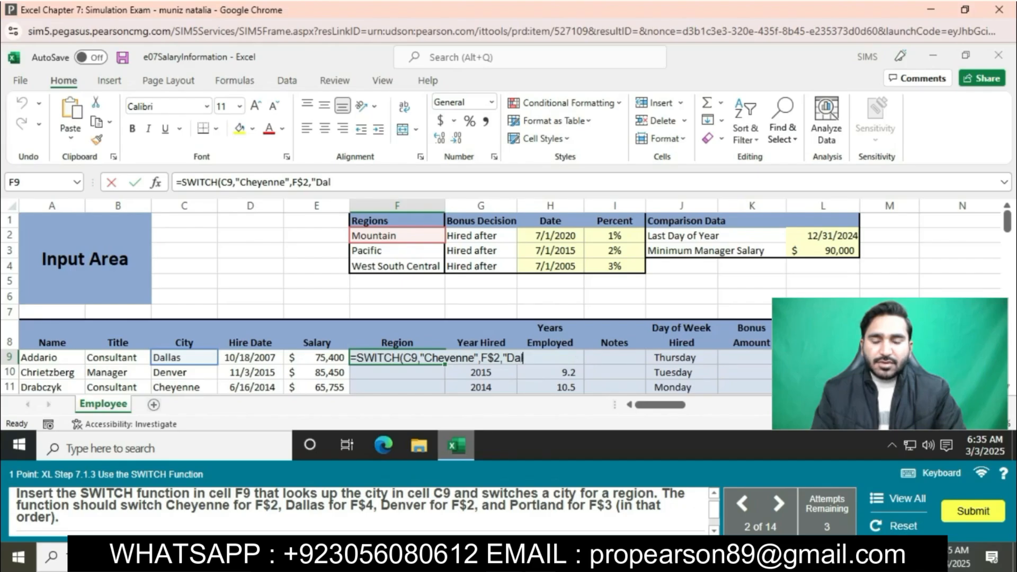
pyautogui.write('las')
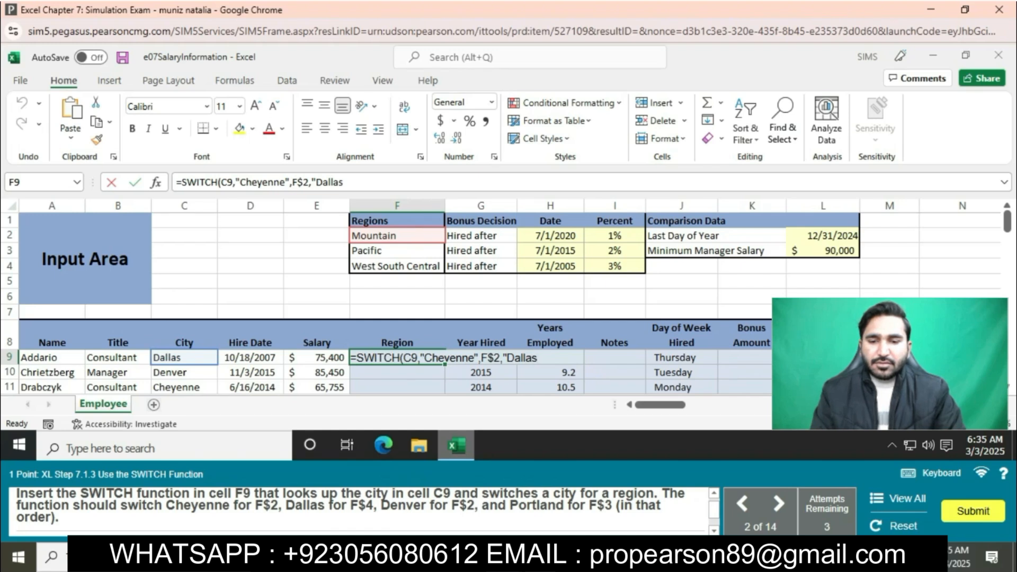
pyautogui.write('"')
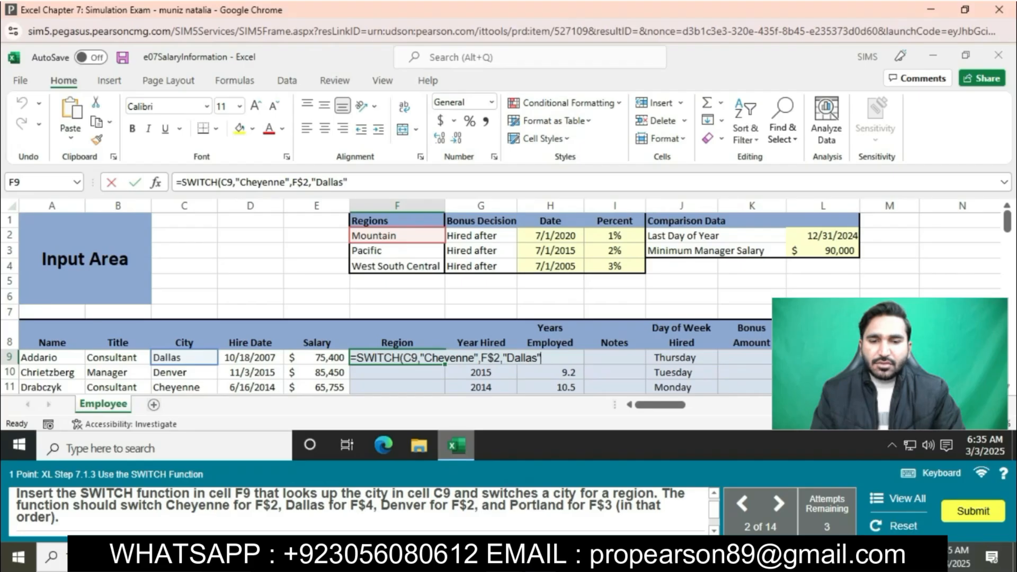
pyautogui.write(',')
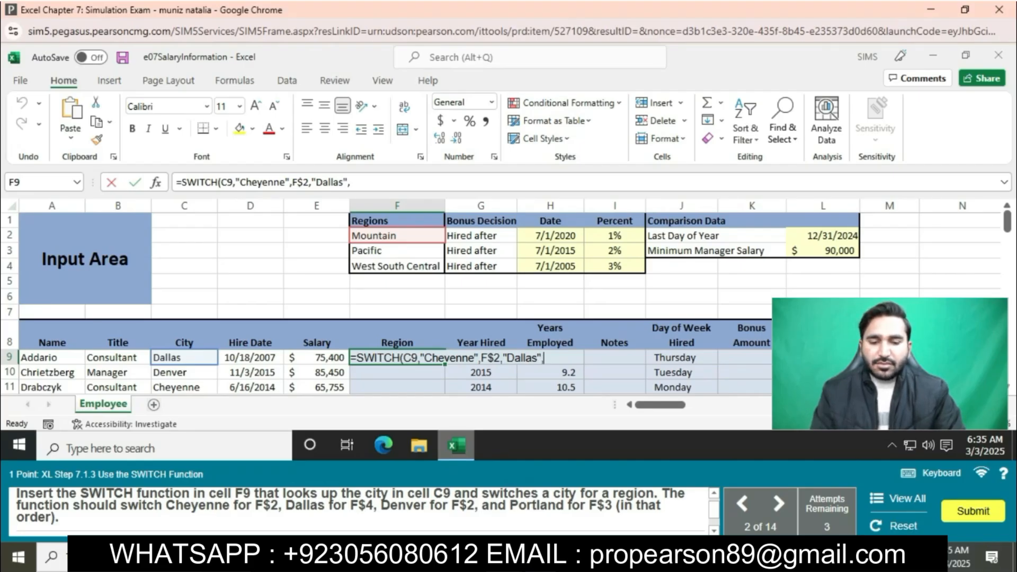
pyautogui.write('F$4,')
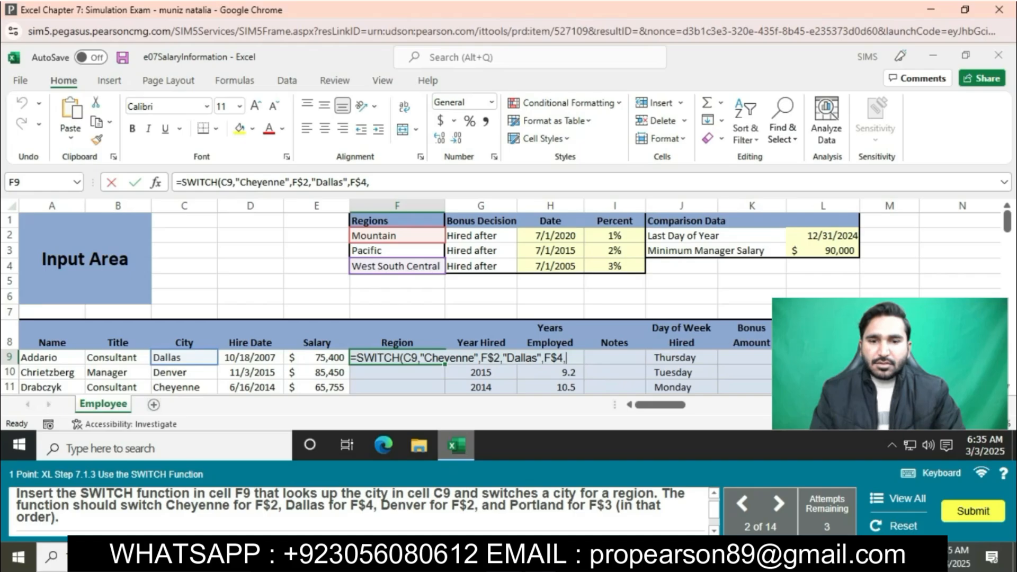
pyautogui.write('"')
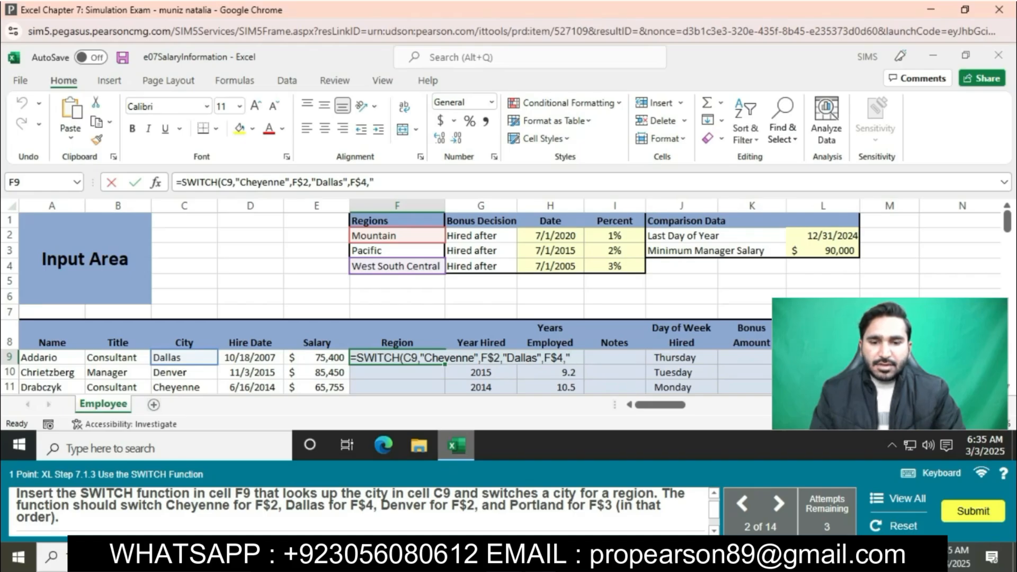
pyautogui.write('D')
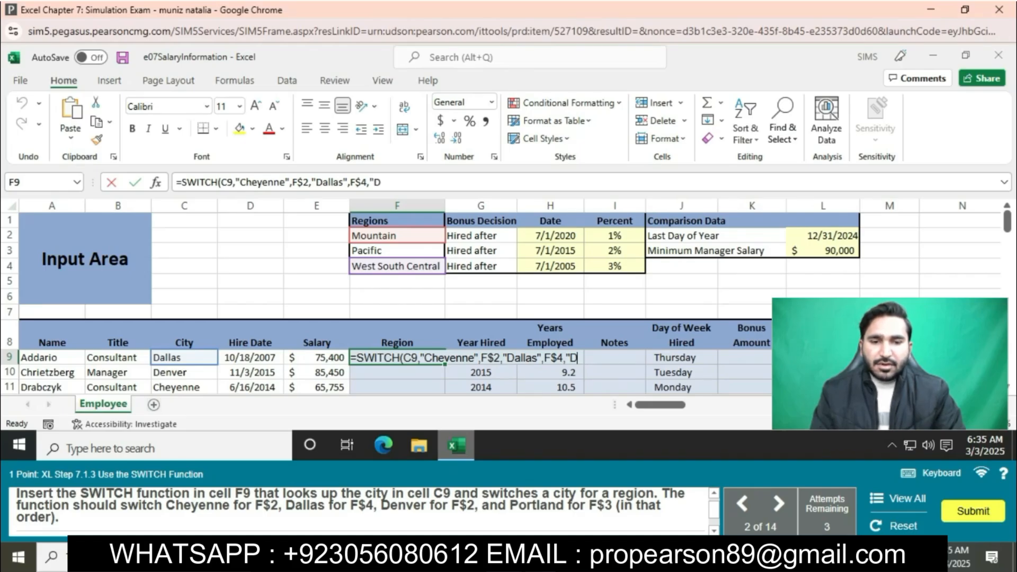
pyautogui.write('en')
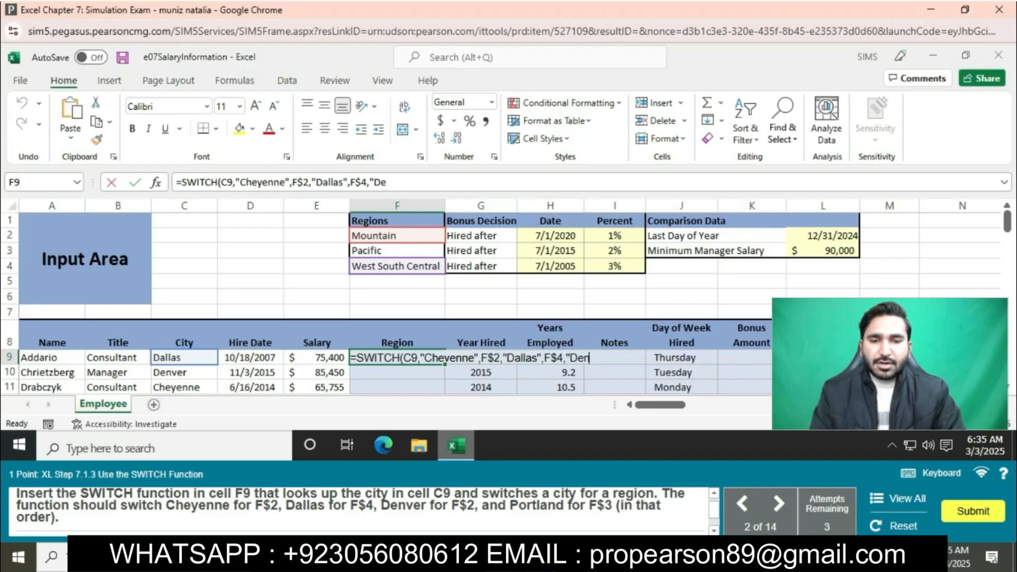
pyautogui.write('ve')
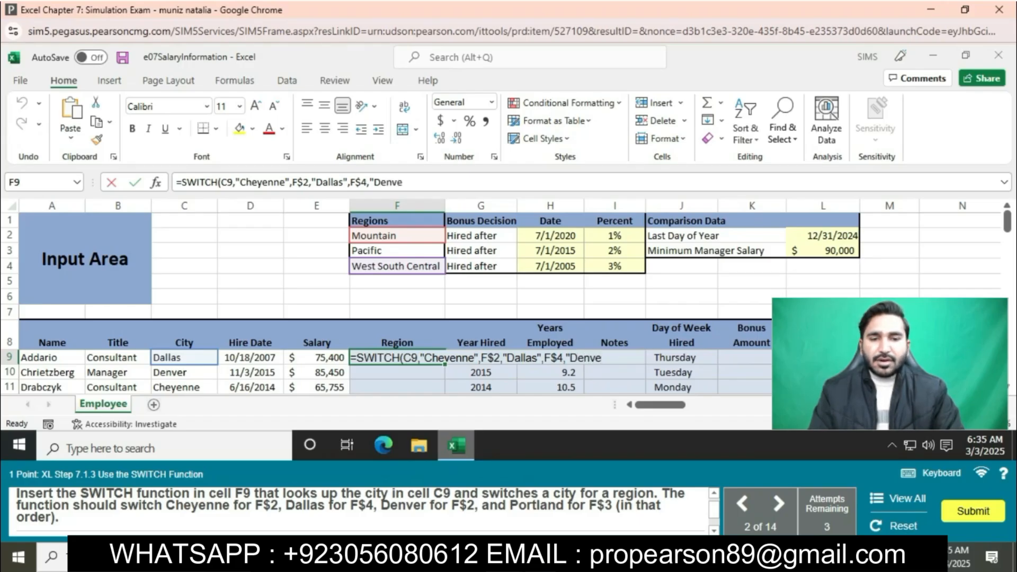
pyautogui.write('r",')
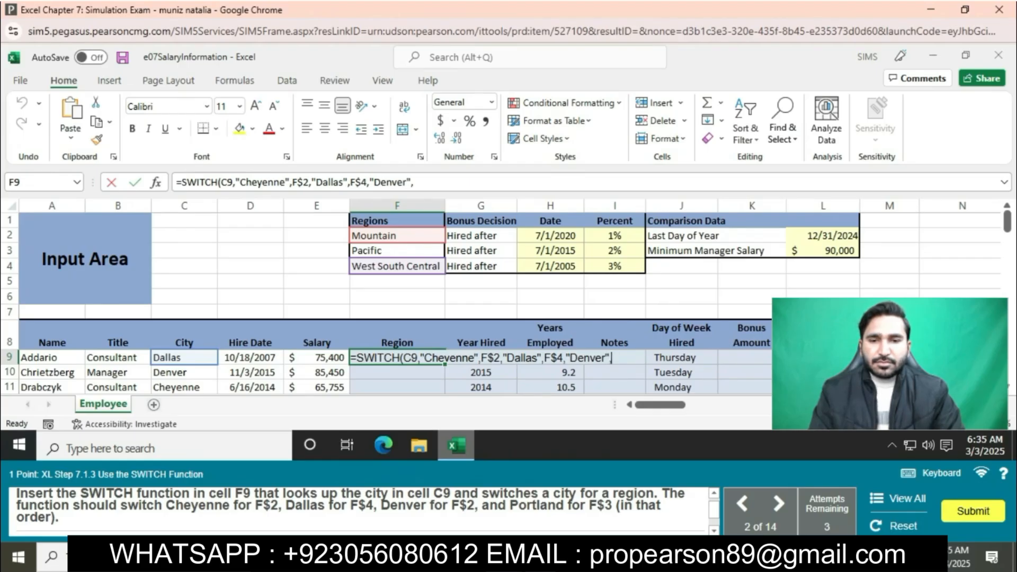
pyautogui.write('F$2')
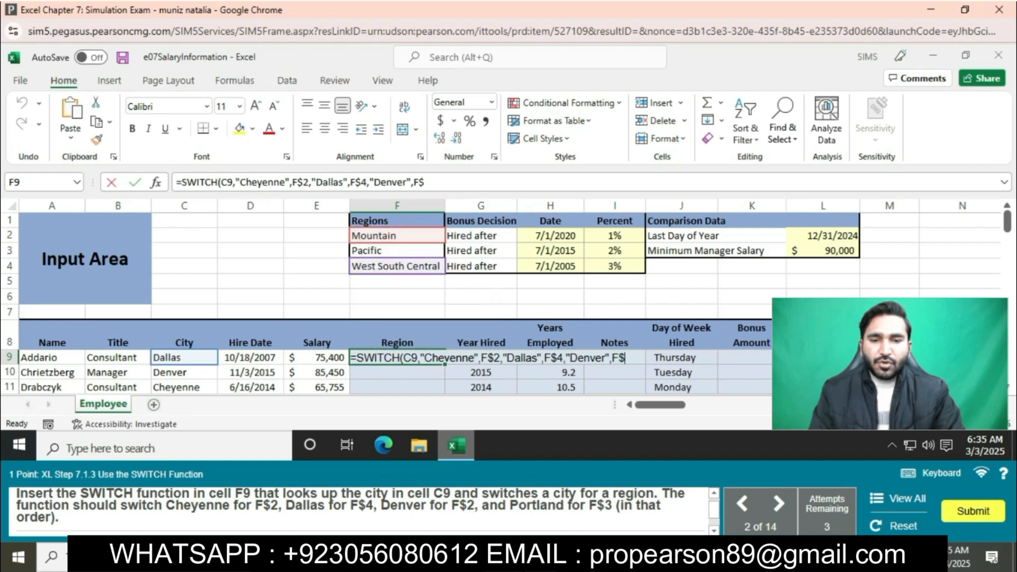
pyautogui.write(',"')
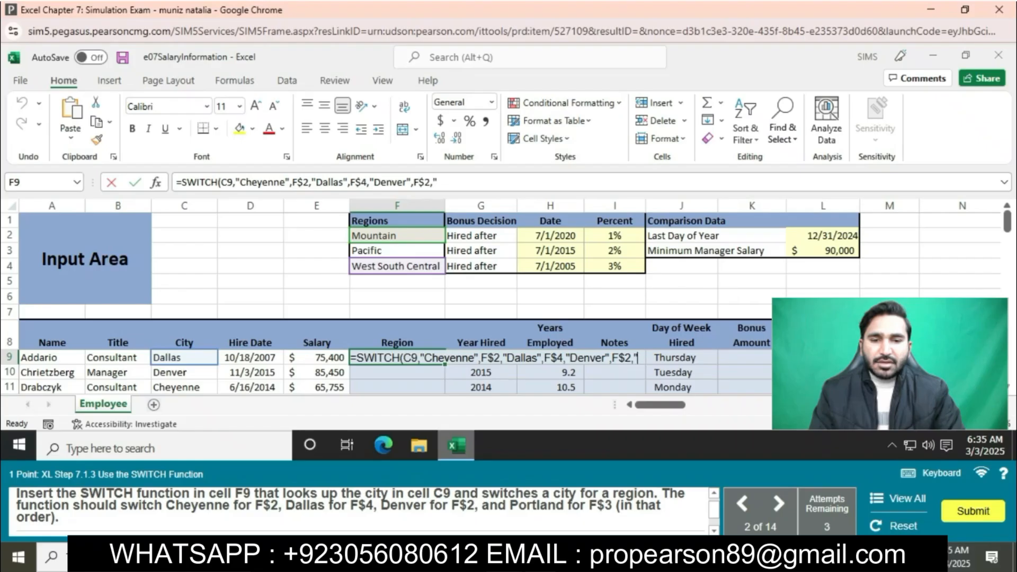
pyautogui.write('Por')
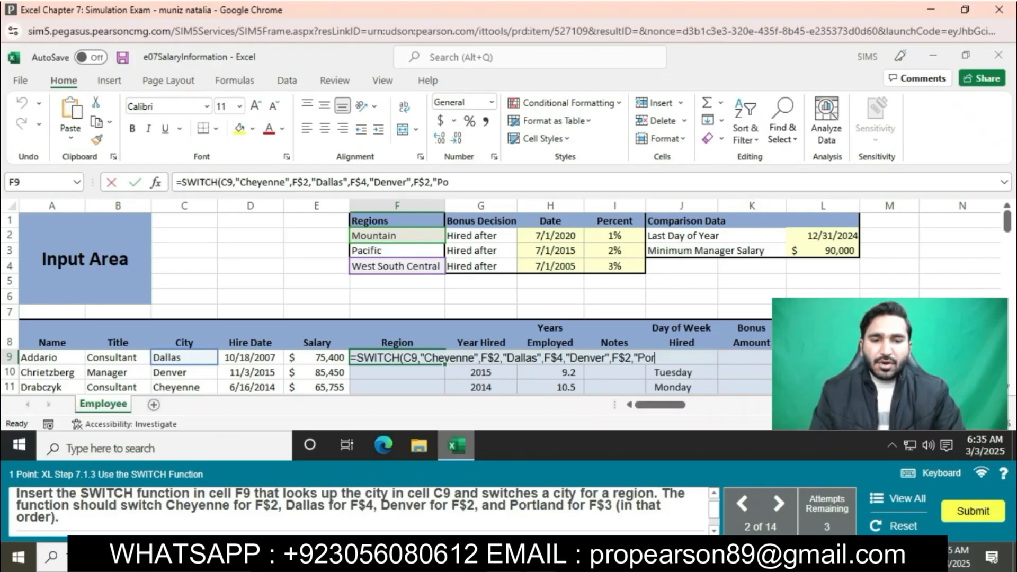
pyautogui.write('tland')
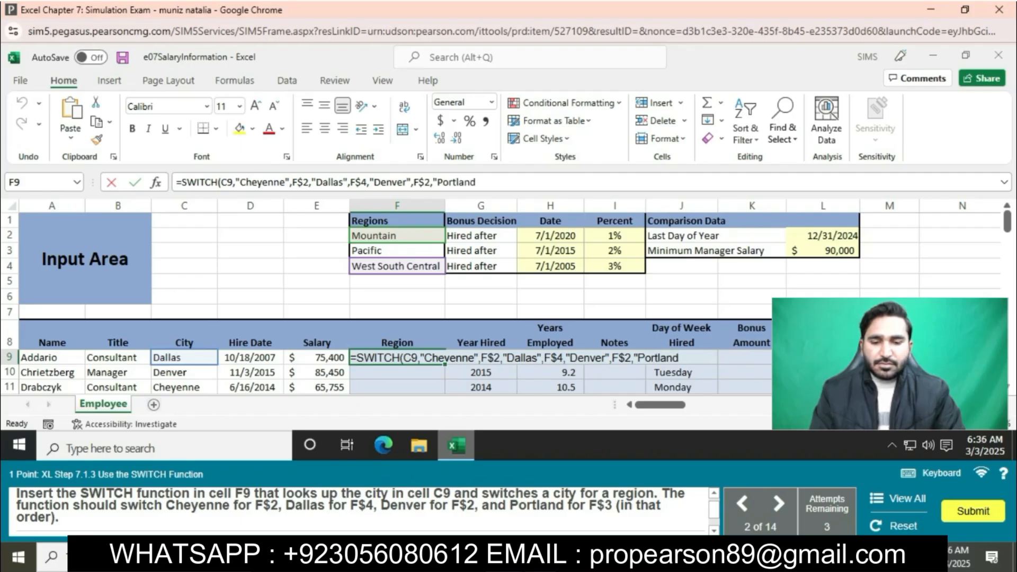
pyautogui.write('",')
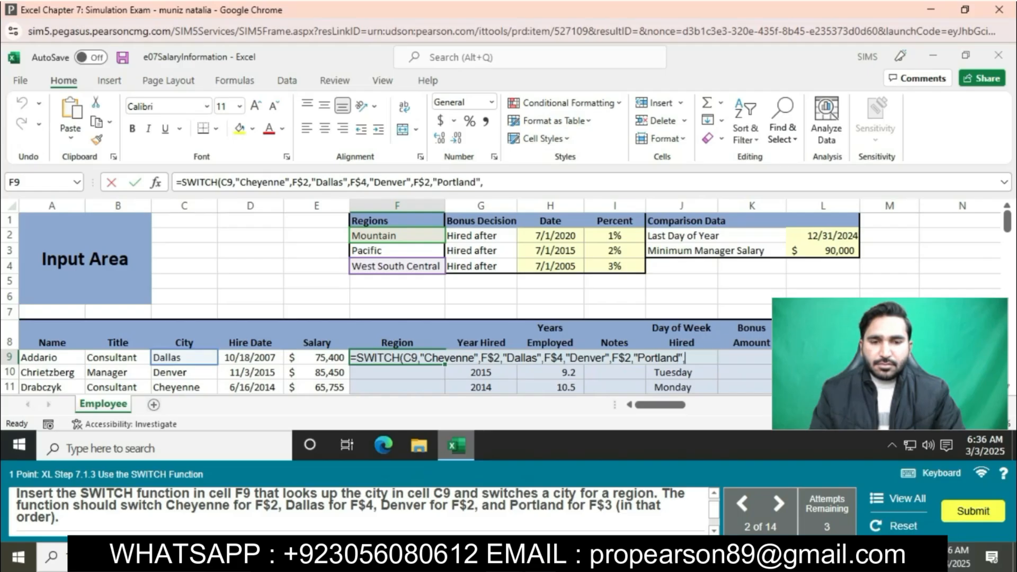
pyautogui.write('F')
pyautogui.write('$')
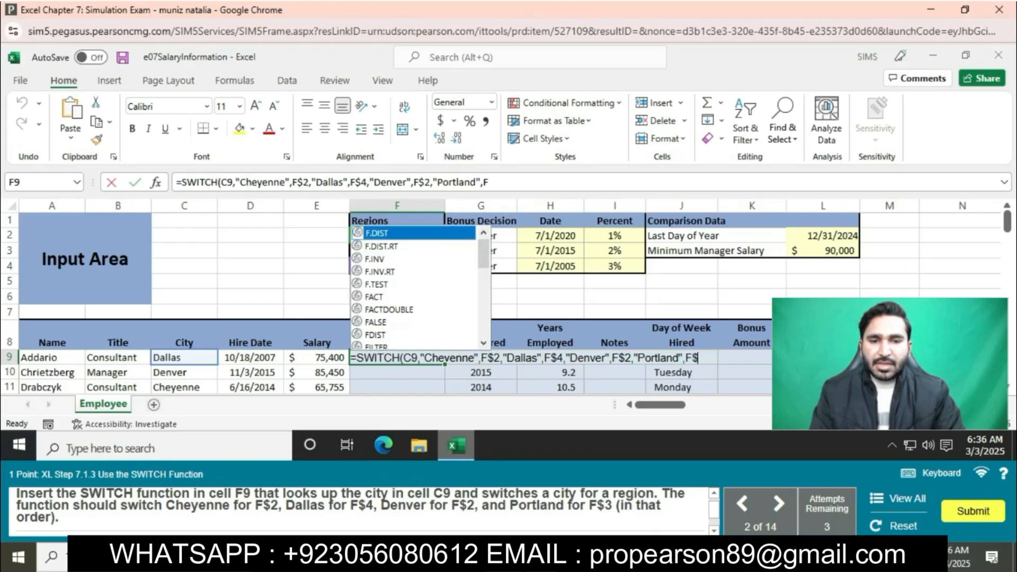
pyautogui.write('3)')
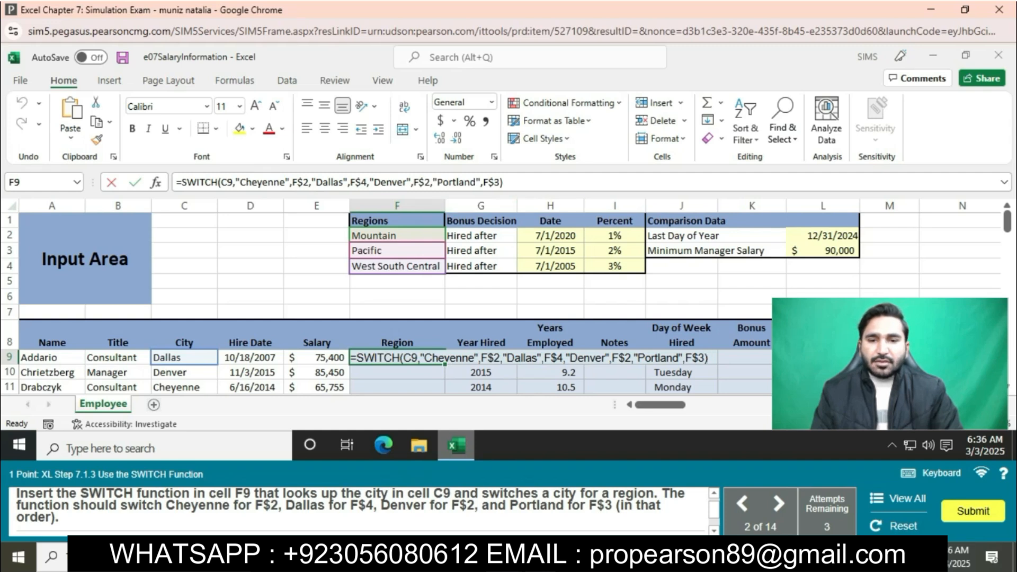
pyautogui.press('Return')
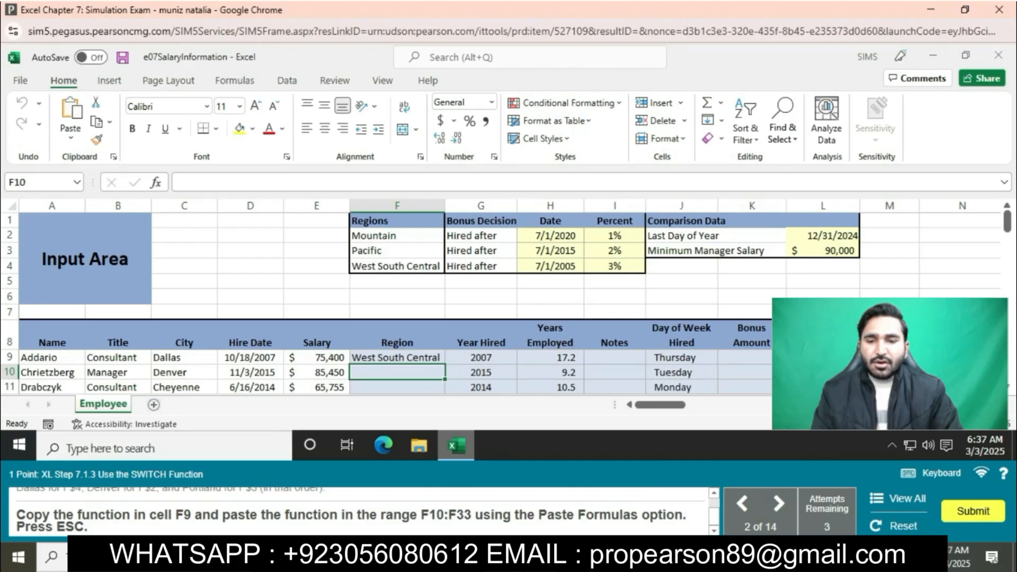
# Step: Copy the SWITCH function from cell F9 and paste it into the range F10:F33 using the Paste Formulas option
pyautogui.click(397, 358)
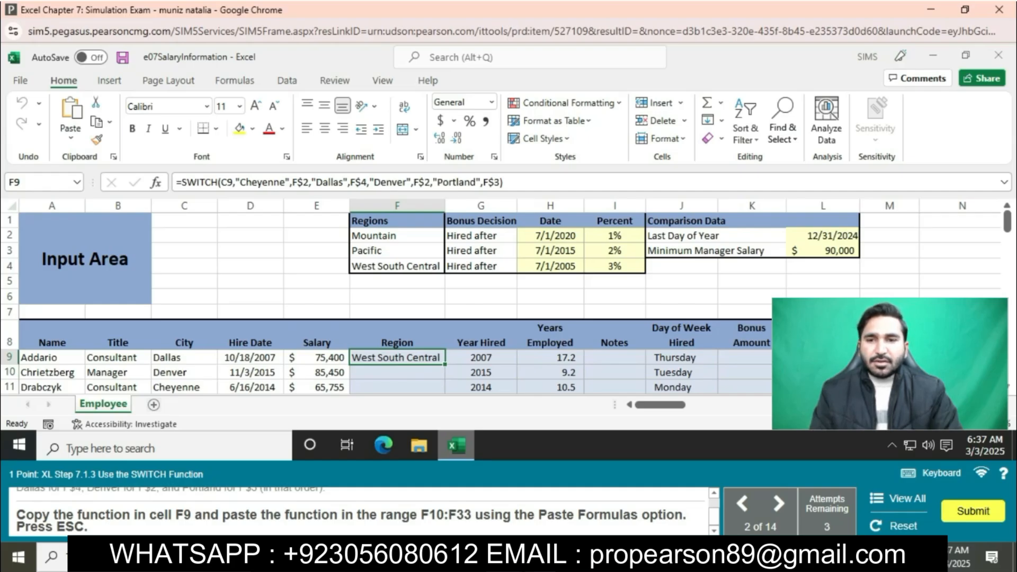
pyautogui.moveTo(445, 365); pyautogui.dragTo(441, 345)
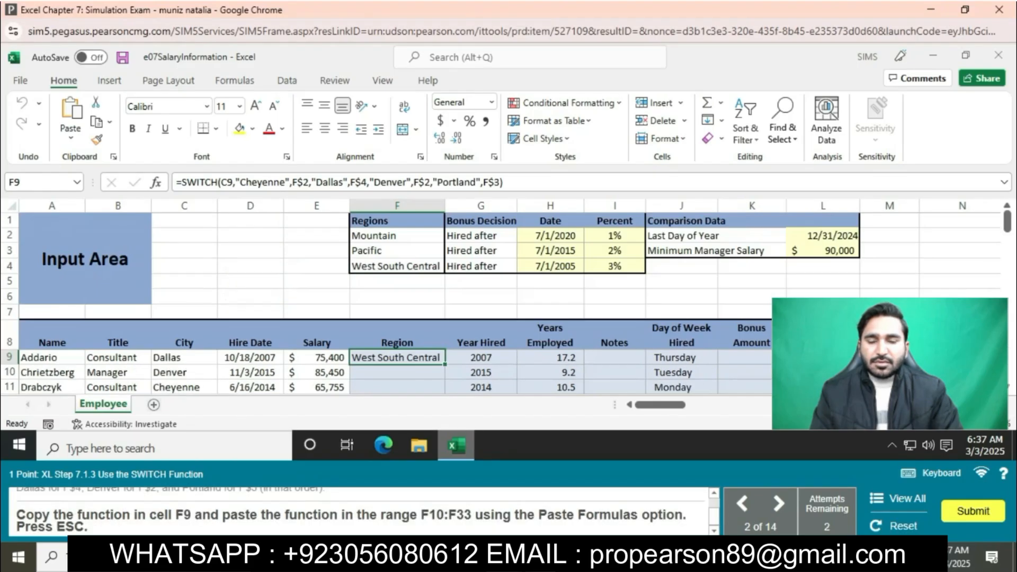
pyautogui.hotkey('ctrl', 'c')
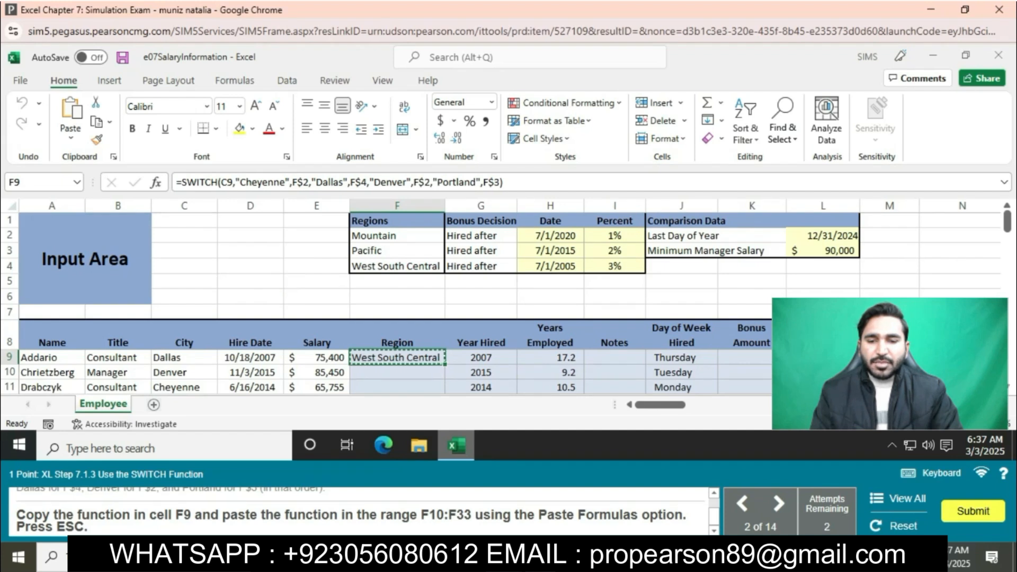
pyautogui.press('Down')
pyautogui.hotkey('shift', 'Down')
pyautogui.hotkey('shift', 'Down')
pyautogui.hotkey('shift', 'Down')
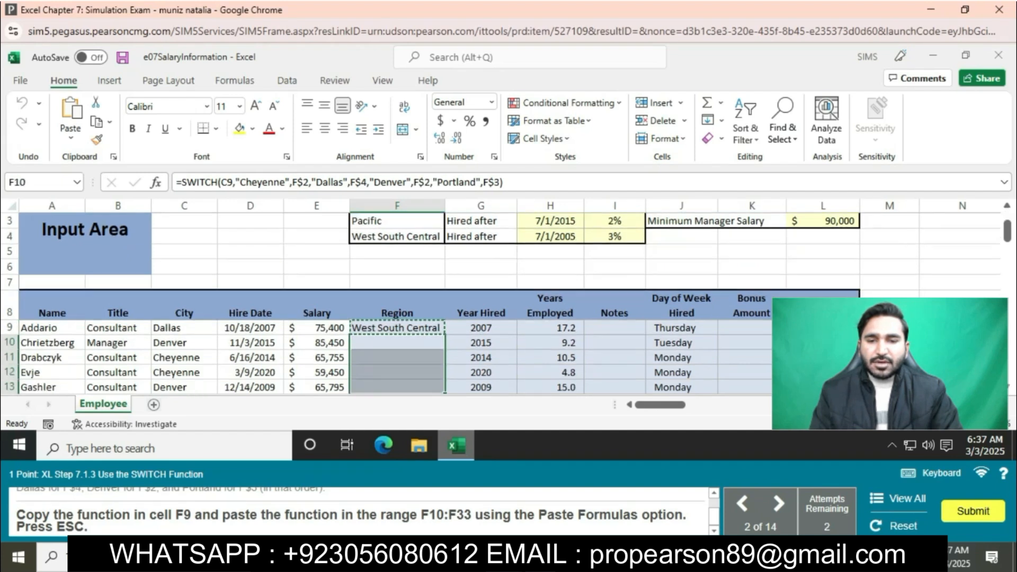
pyautogui.hotkey('shift', 'Down')
pyautogui.hotkey('shift', 'Down')
pyautogui.hotkey('shift', 'Down')
pyautogui.hotkey('shift', 'Down')
pyautogui.hotkey('shift', 'Down')
pyautogui.hotkey('shift', 'Down')
pyautogui.hotkey('shift', 'Down')
pyautogui.hotkey('shift', 'Down')
pyautogui.hotkey('shift', 'Down')
pyautogui.hotkey('shift', 'Down')
pyautogui.hotkey('shift', 'Down')
pyautogui.hotkey('shift', 'Down')
pyautogui.hotkey('shift', 'Down')
pyautogui.hotkey('shift', 'Down')
pyautogui.hotkey('shift', 'Down')
pyautogui.hotkey('shift', 'Down')
pyautogui.hotkey('shift', 'Down')
pyautogui.hotkey('shift', 'Down')
pyautogui.hotkey('shift', 'Down')
pyautogui.hotkey('shift', 'Down')
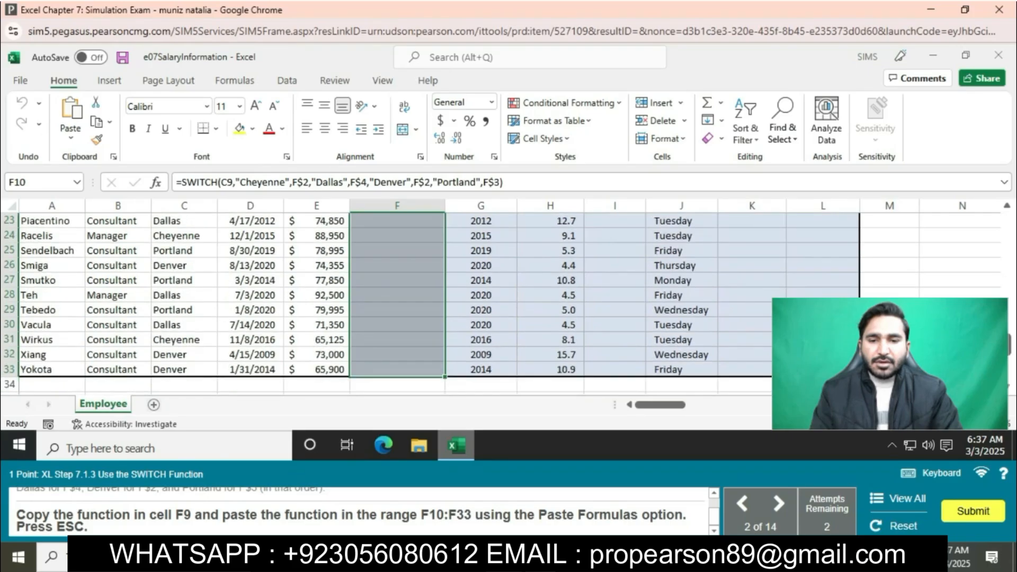
pyautogui.scroll(-2, 397, 297)
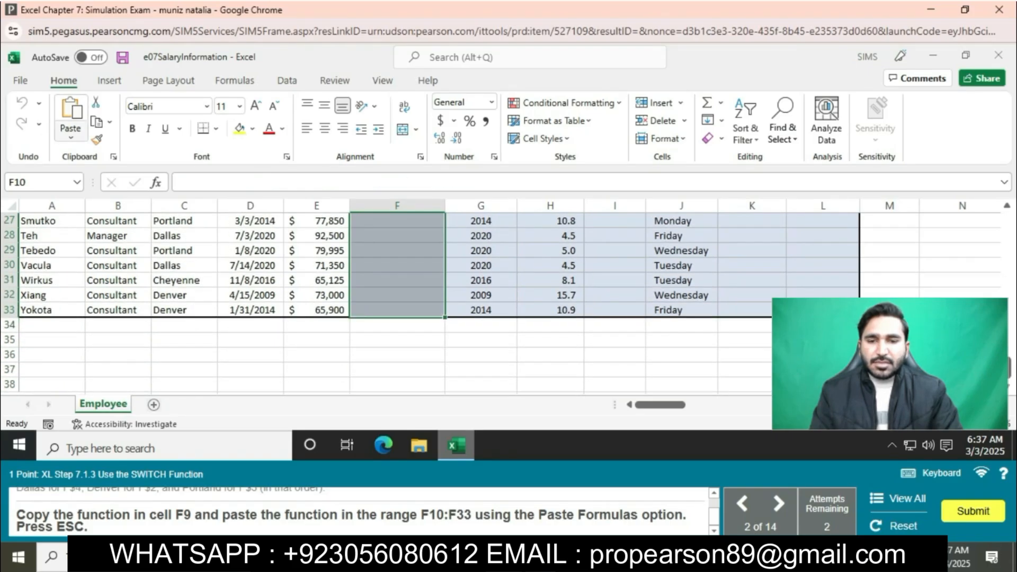
pyautogui.click(71, 137)
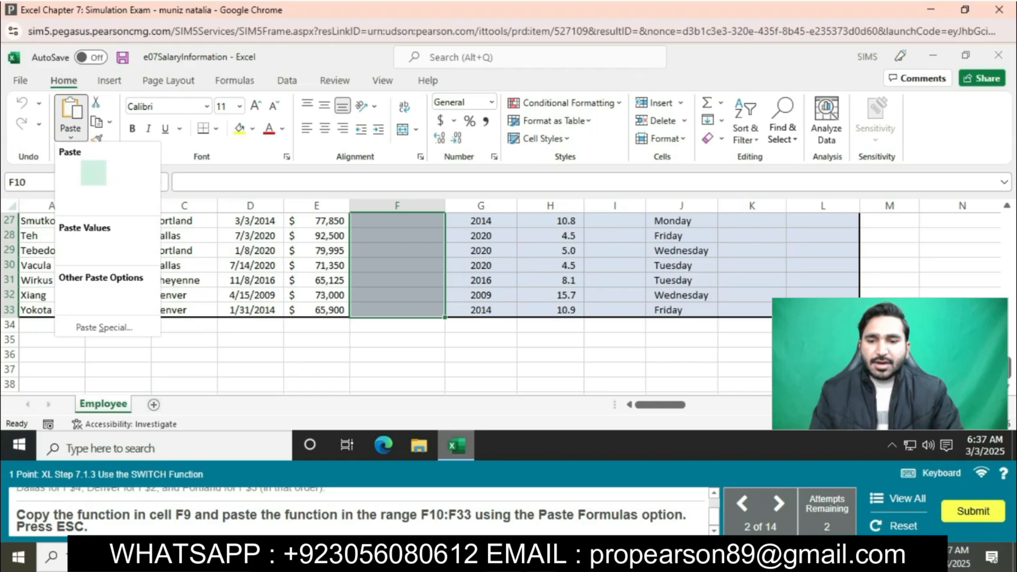
pyautogui.click(94, 173)
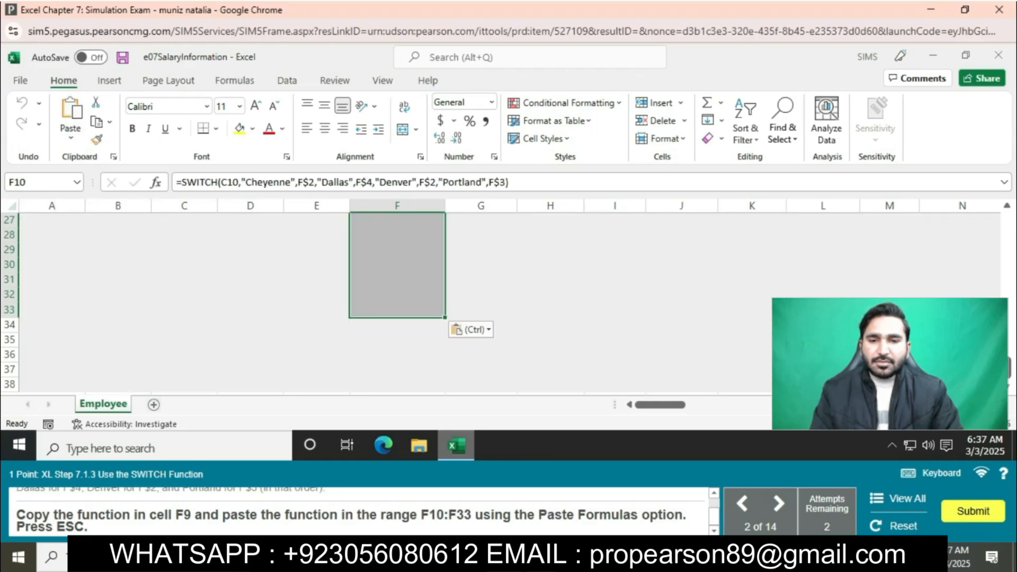
pyautogui.press('Escape')
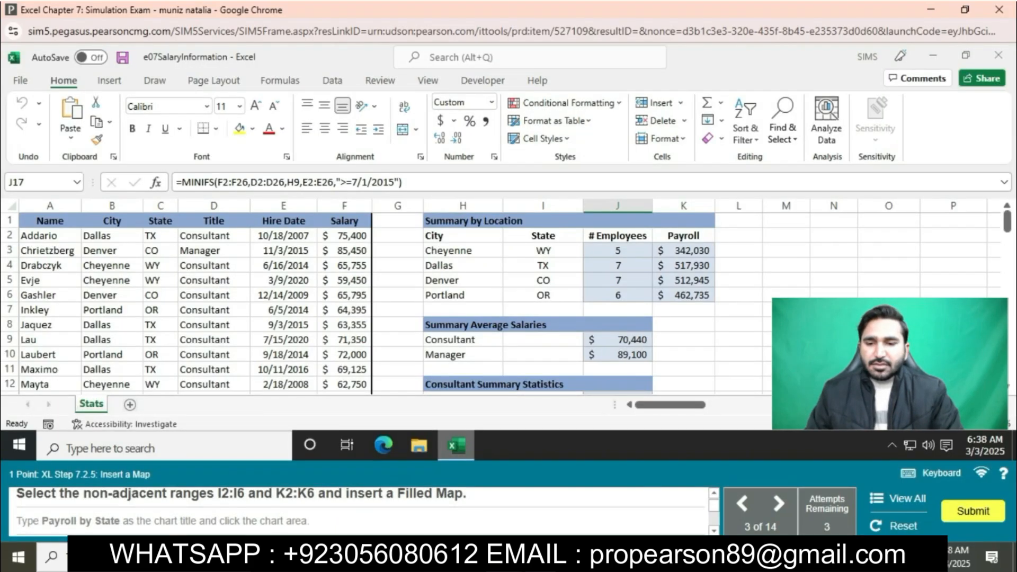
# Step: Insert a Filled Map chart from the non-adjacent ranges I2:I6 and K2:K6
pyautogui.moveTo(543, 236); pyautogui.dragTo(543, 295)
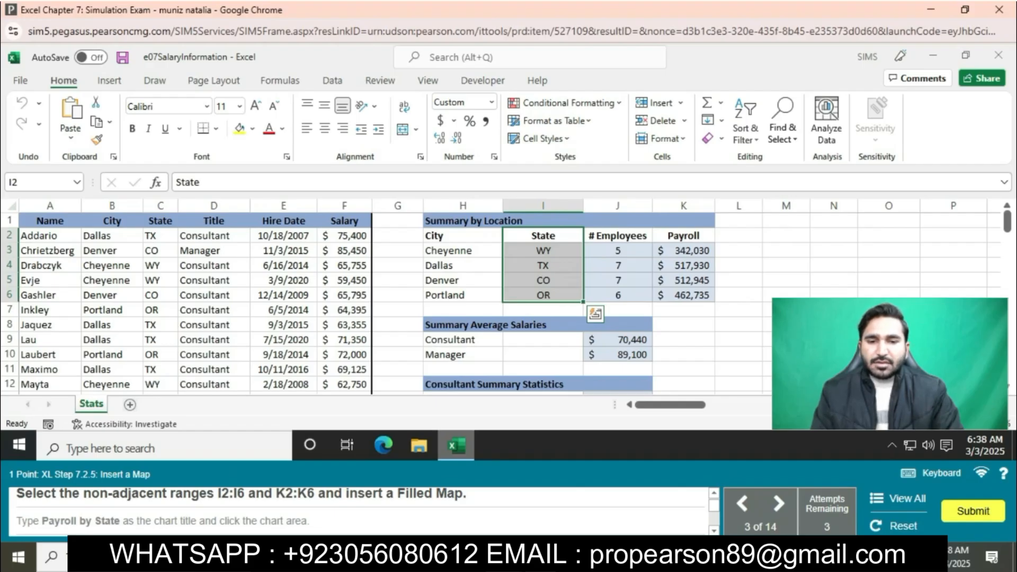
pyautogui.keyDown('ctrl'); pyautogui.click(683, 236); pyautogui.keyUp('ctrl')
pyautogui.moveTo(684, 235); pyautogui.dragTo(684, 295)
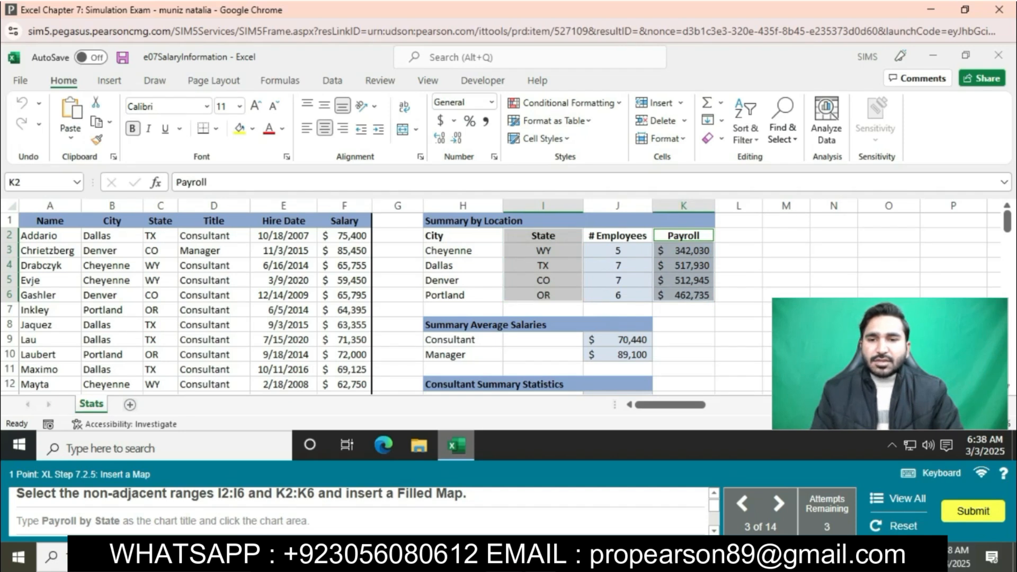
pyautogui.click(109, 81)
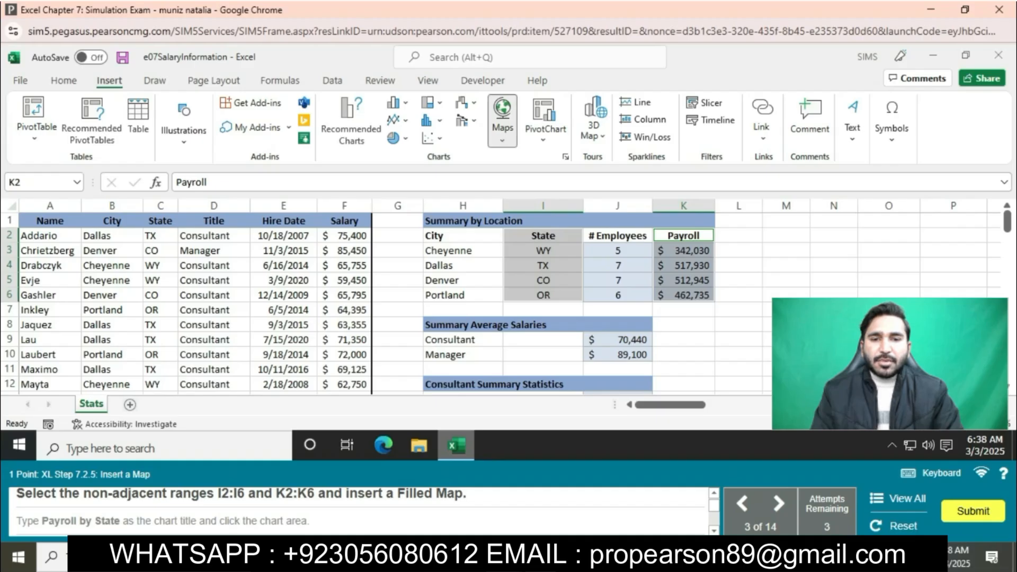
pyautogui.click(502, 122)
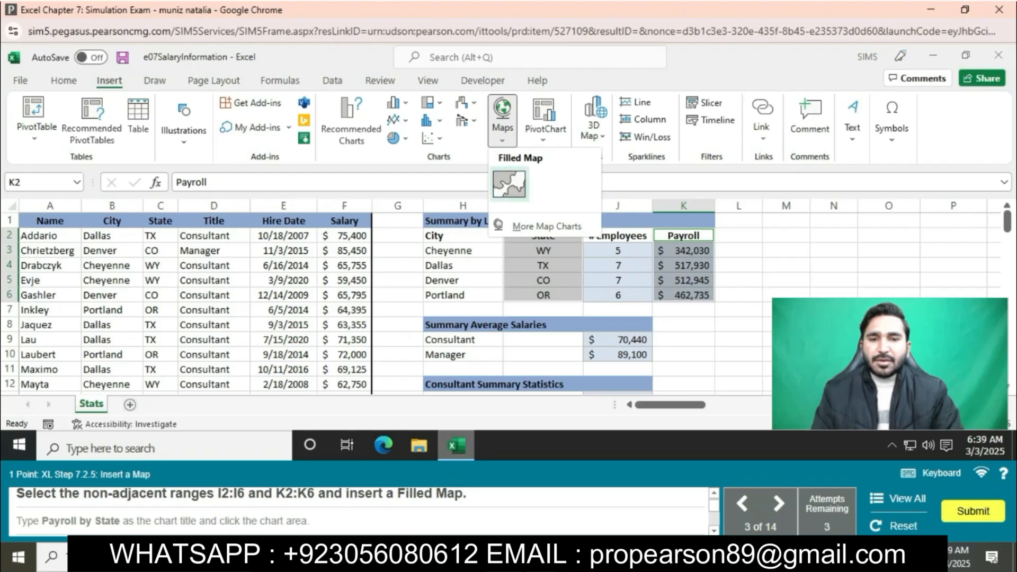
pyautogui.click(509, 184)
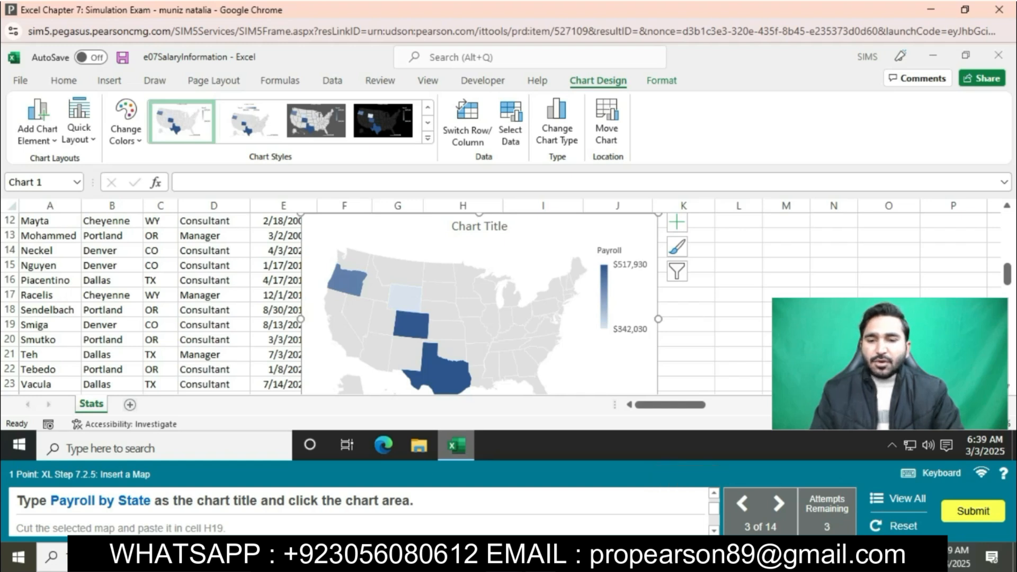
# Step: Replace the map's placeholder title with "Payroll by State" and select the chart area
pyautogui.click(479, 226)
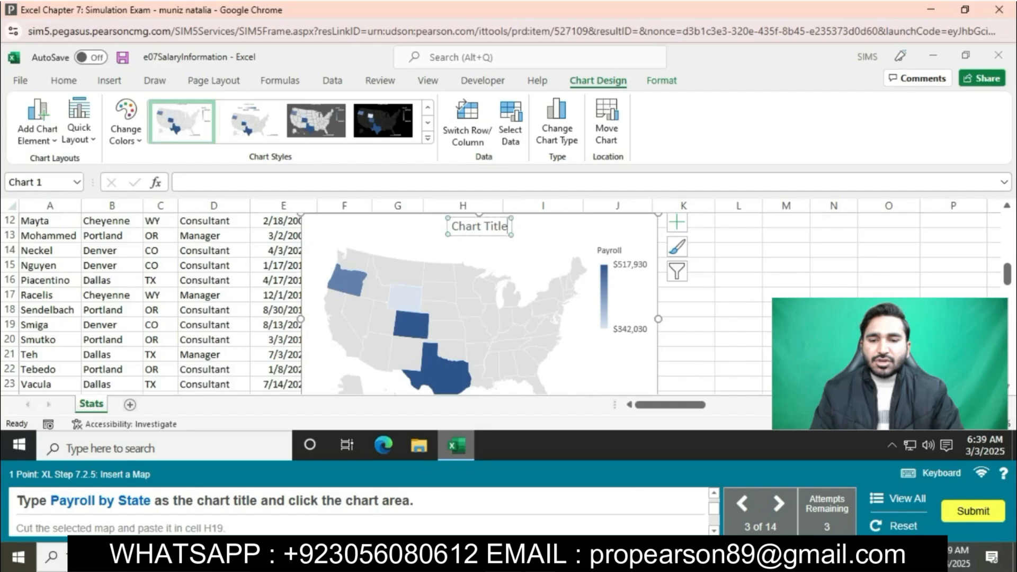
pyautogui.press('BackSpace')
pyautogui.press('BackSpace')
pyautogui.press('BackSpace')
pyautogui.press('BackSpace')
pyautogui.press('BackSpace')
pyautogui.press('BackSpace')
pyautogui.press('BackSpace')
pyautogui.press('BackSpace')
pyautogui.press('BackSpace')
pyautogui.press('BackSpace')
pyautogui.press('BackSpace')
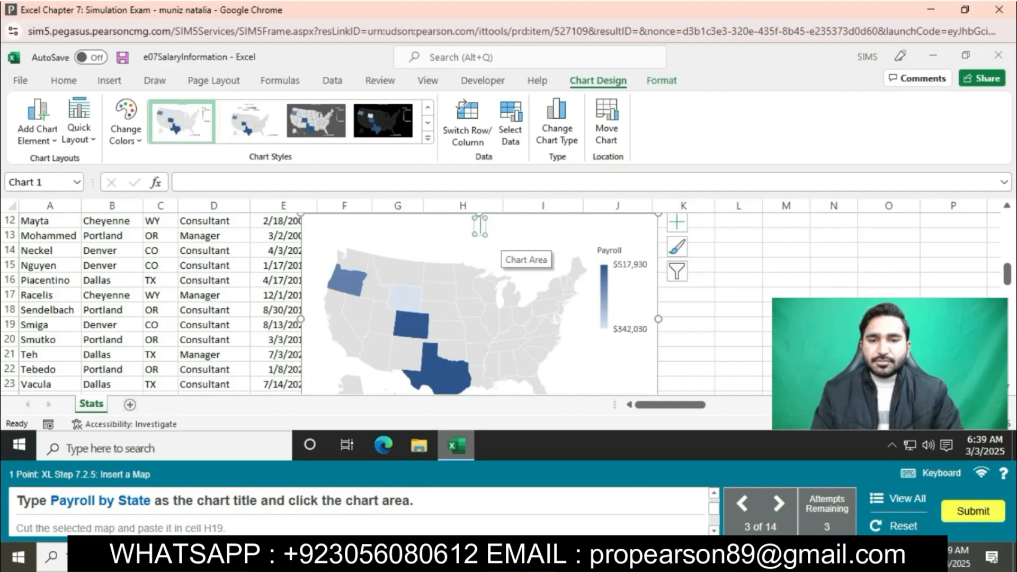
pyautogui.write('P')
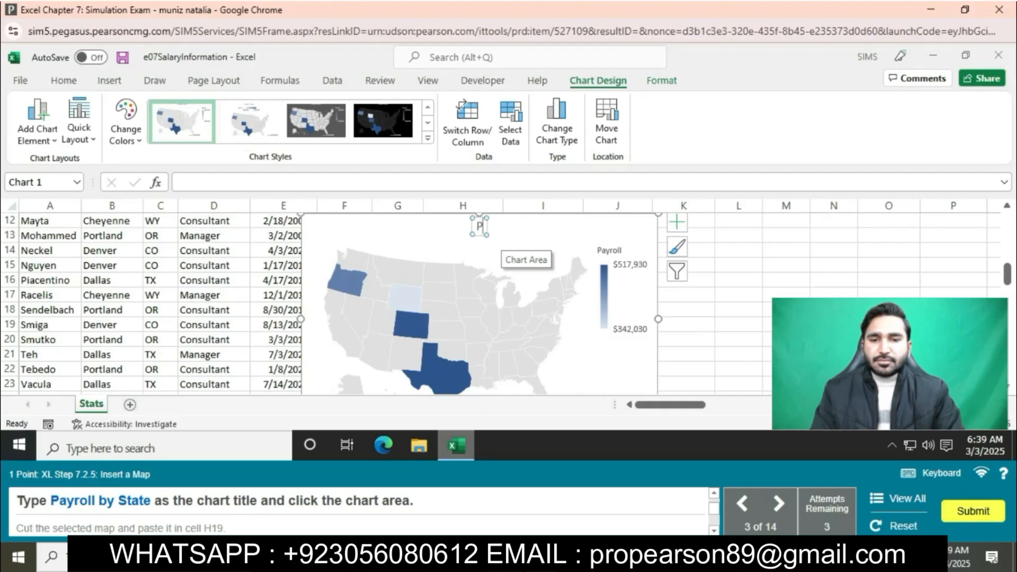
pyautogui.write('ay')
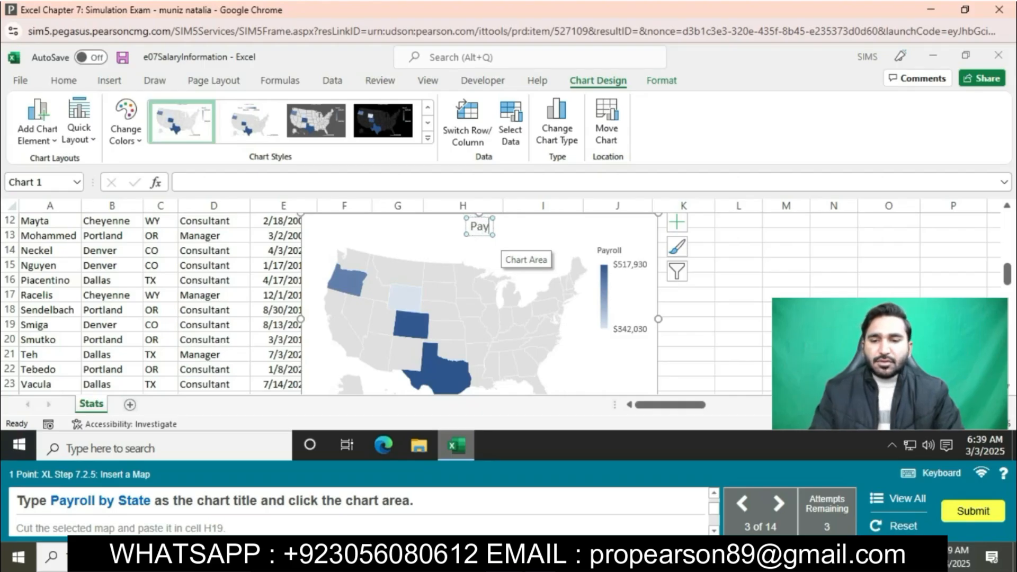
pyautogui.write('roll')
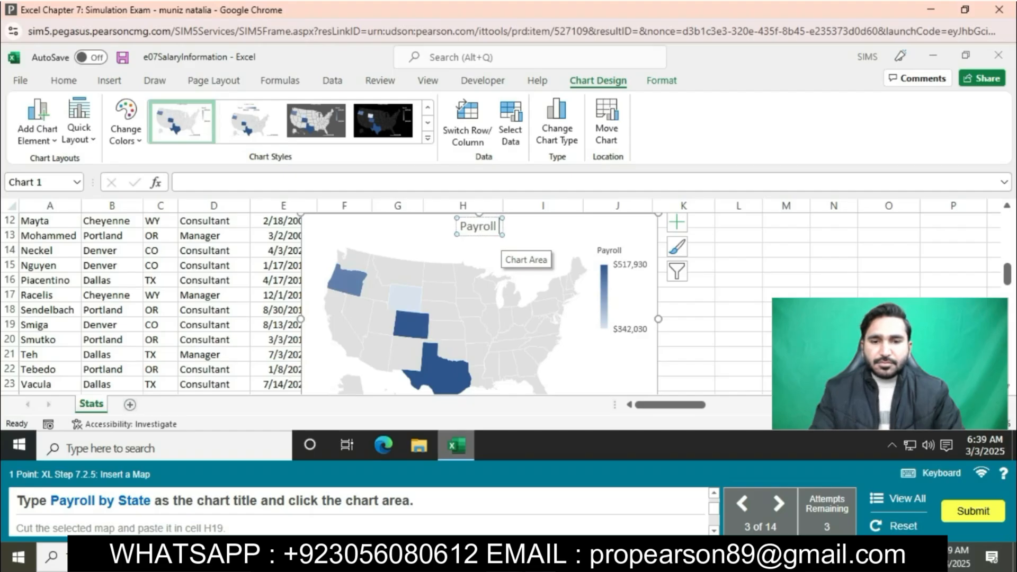
pyautogui.write(' by')
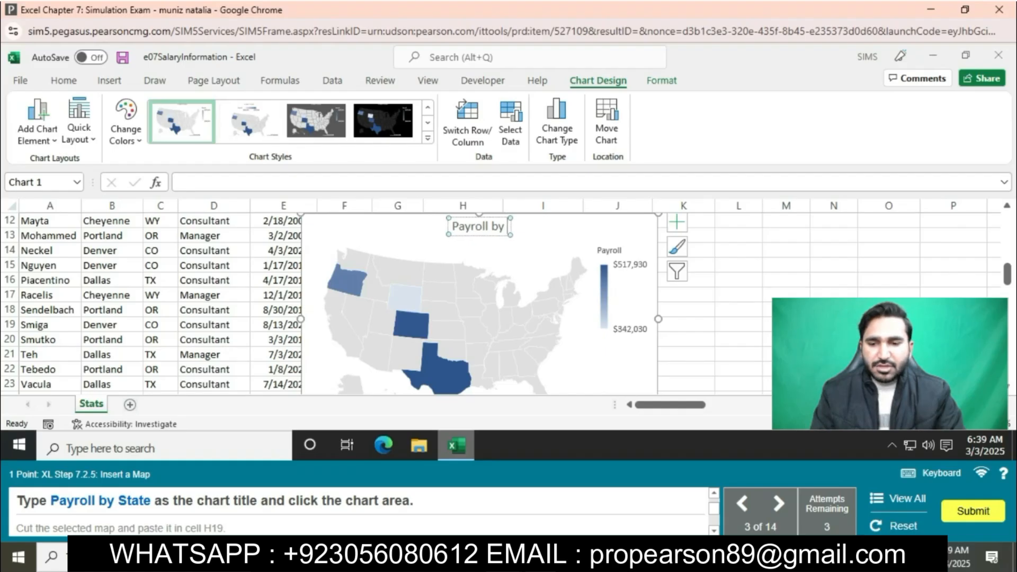
pyautogui.write(' S')
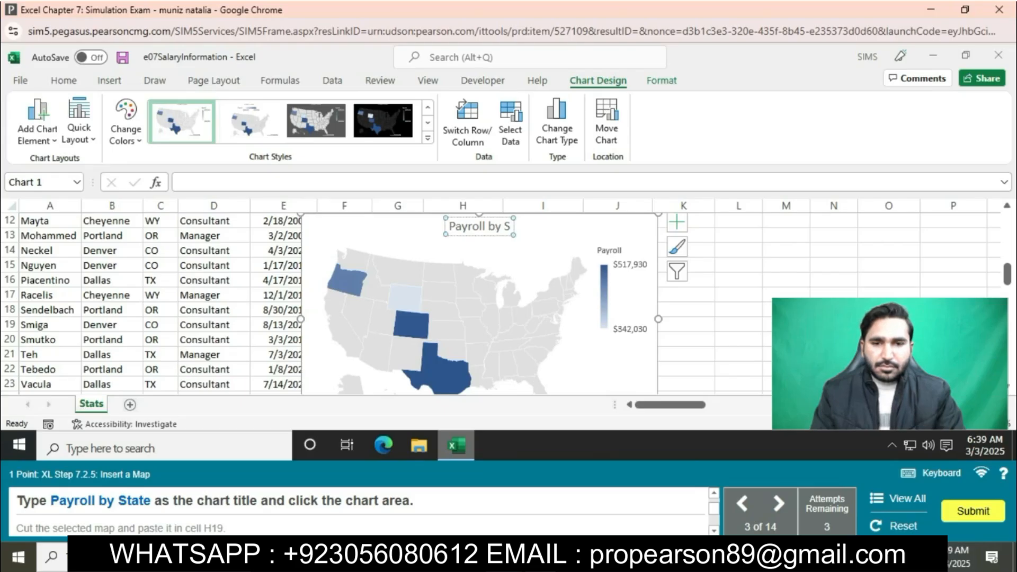
pyautogui.write('tate')
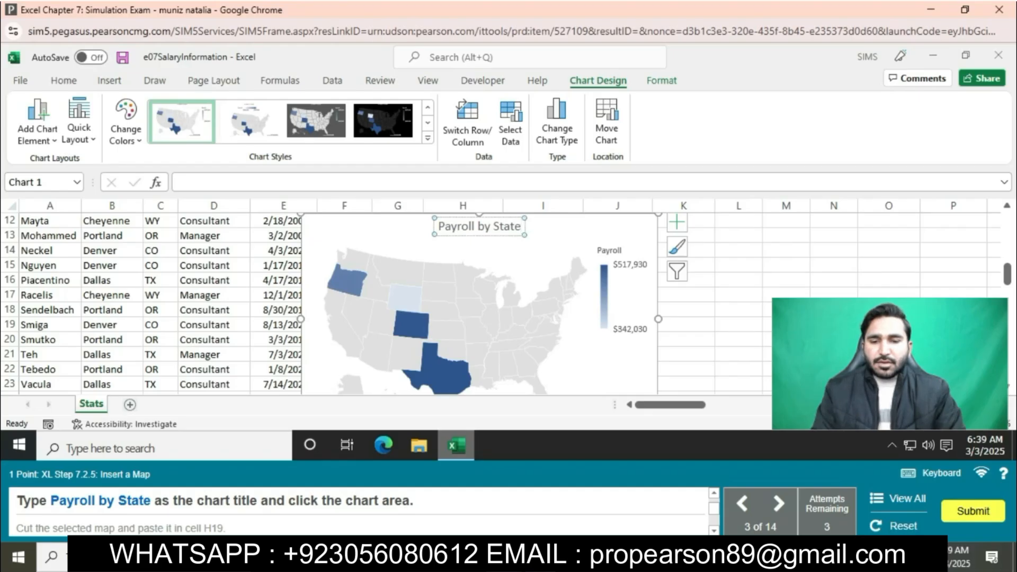
pyautogui.click(562, 233)
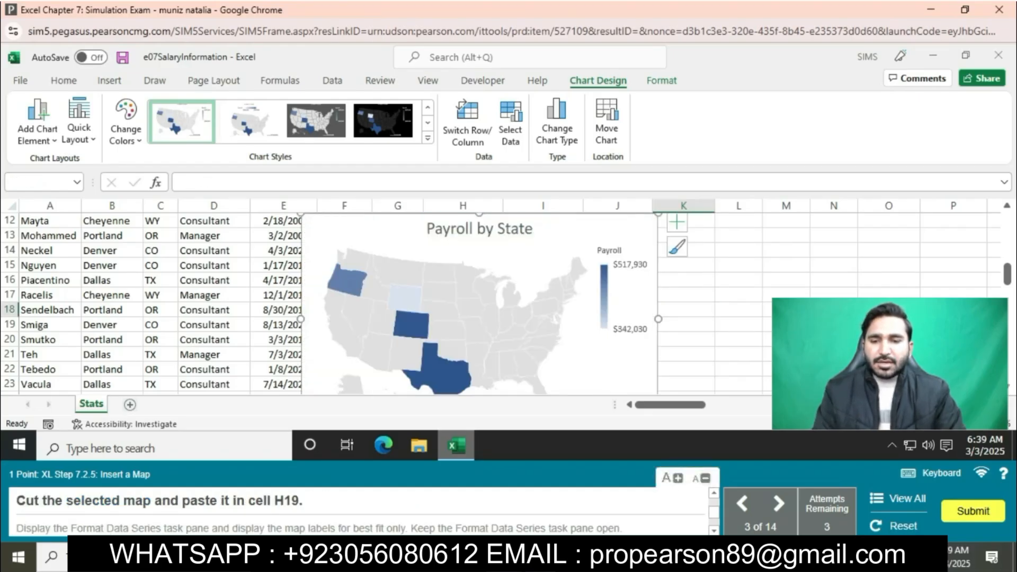
# Step: Cut the Payroll by State map and paste it in cell H19
pyautogui.click(64, 81)
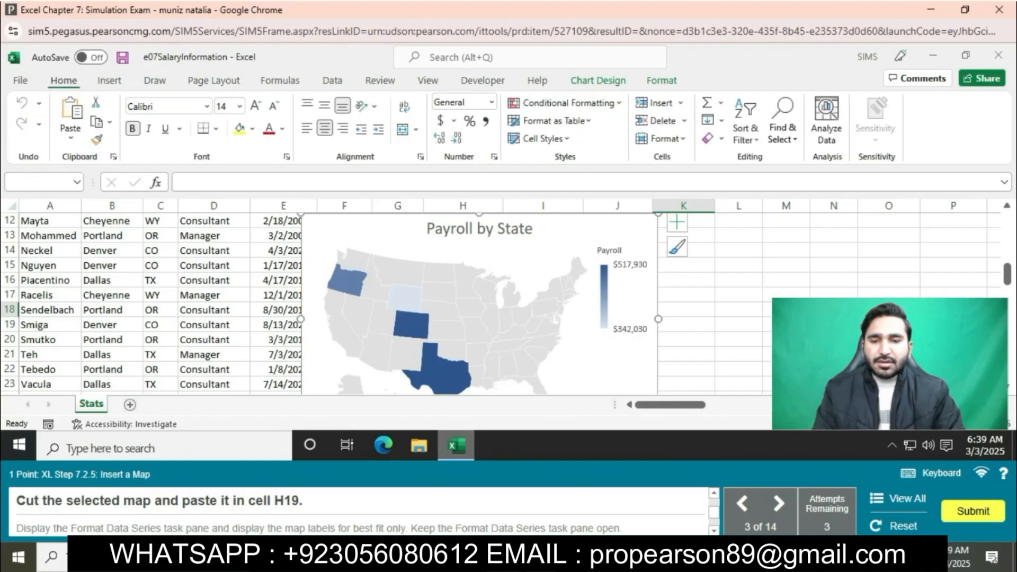
pyautogui.click(96, 103)
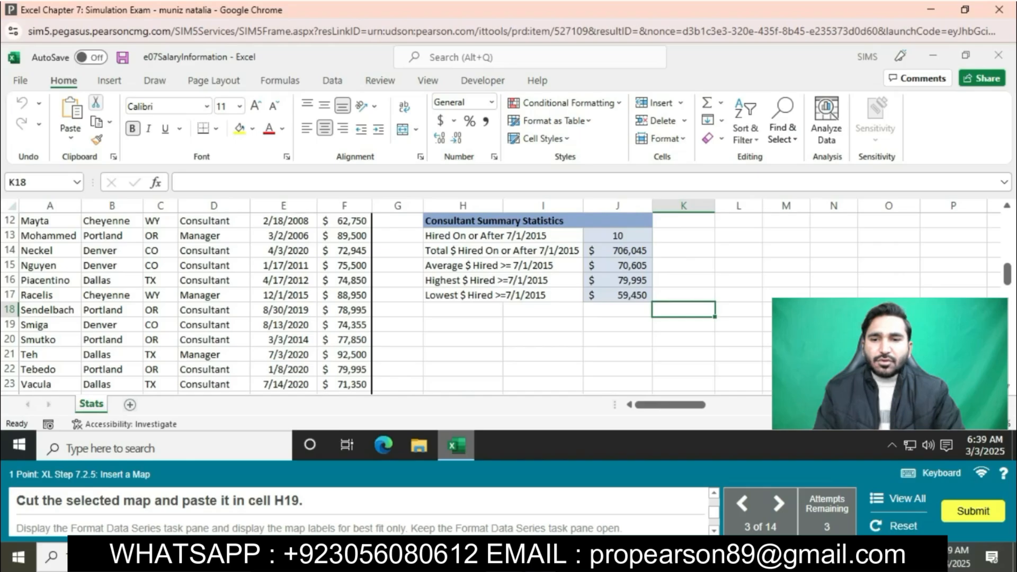
pyautogui.click(463, 324)
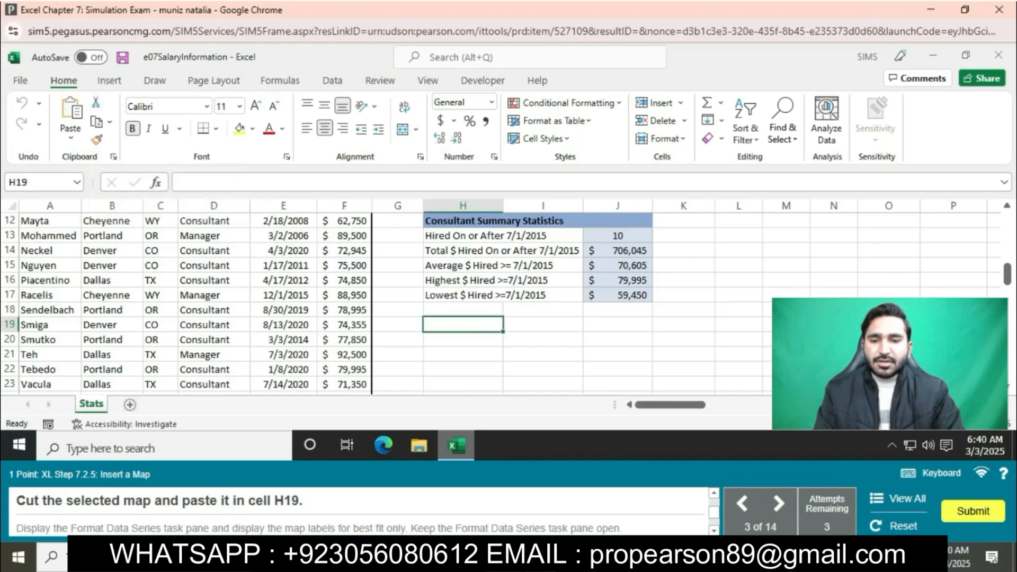
pyautogui.hotkey('ctrl', 'v')
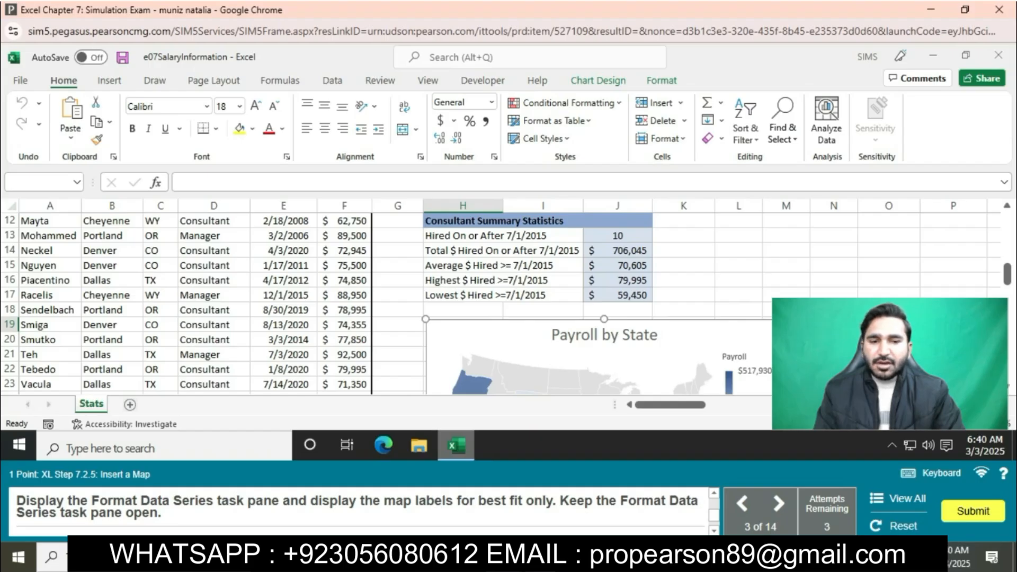
# Step: Display the Format Data Series task pane for the data series of the Payroll by State map
pyautogui.click(707, 358)
pyautogui.rightClick(594, 374)
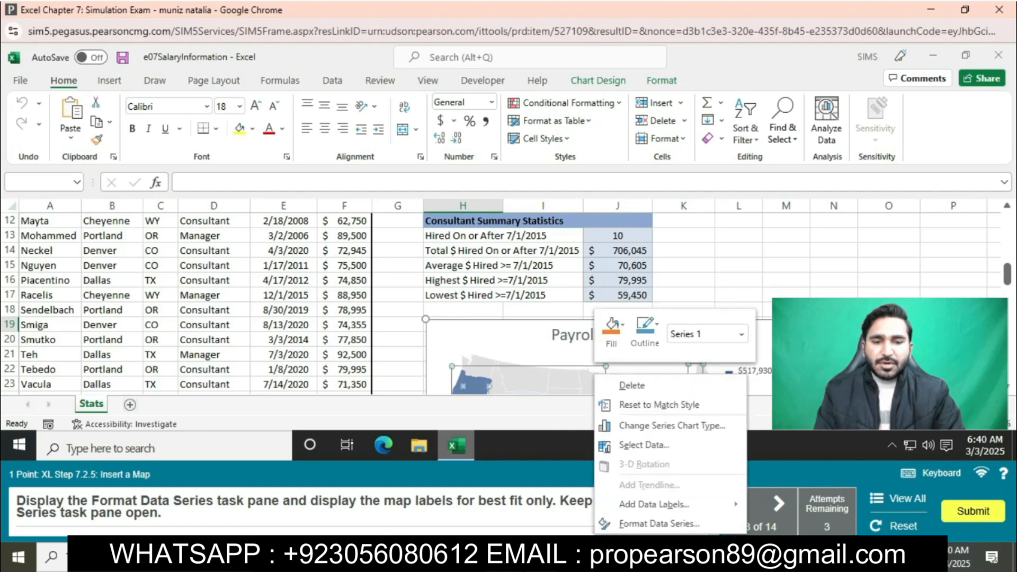
pyautogui.click(658, 524)
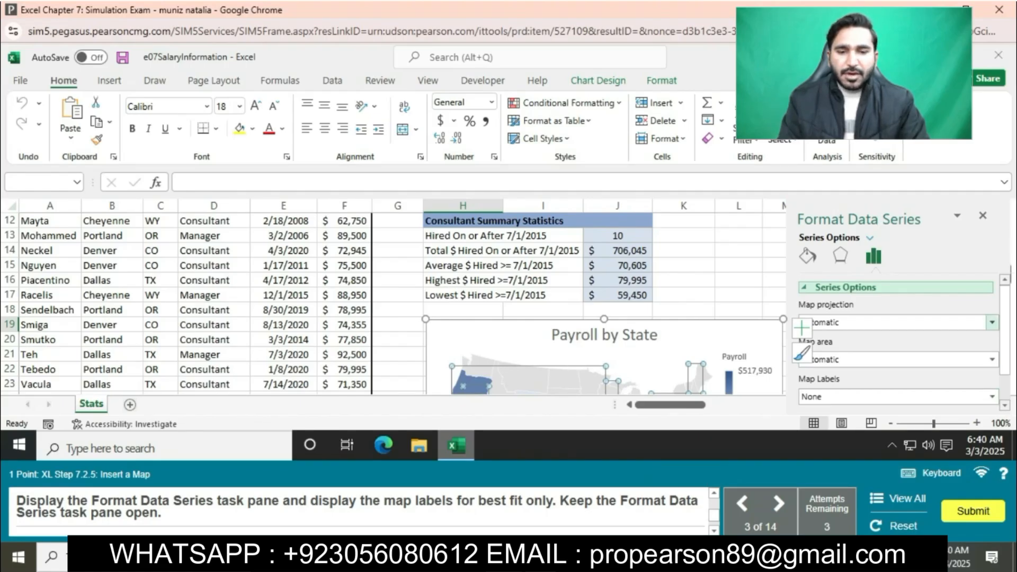
pyautogui.scroll(-1, 900, 339)
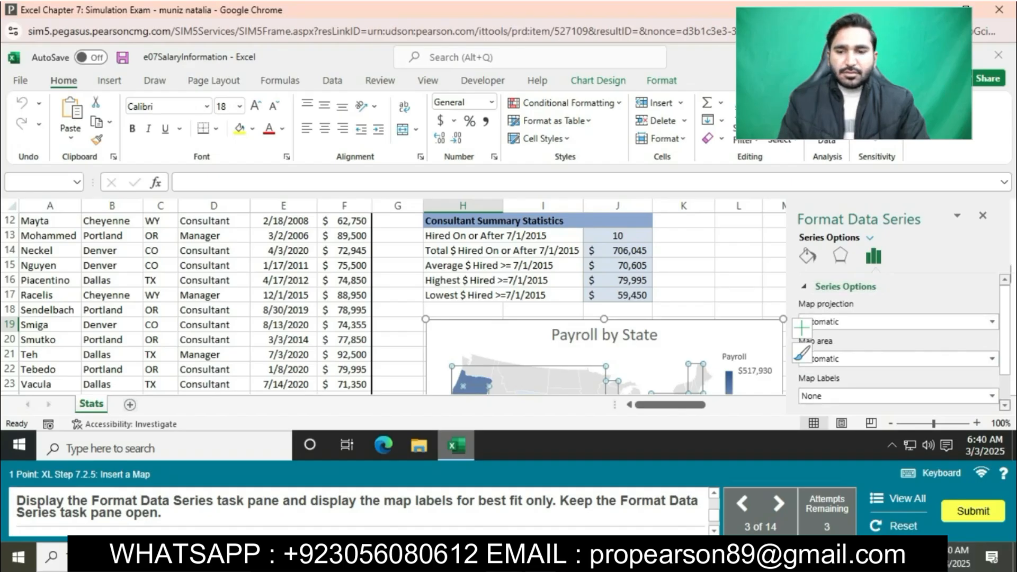
pyautogui.click(992, 293)
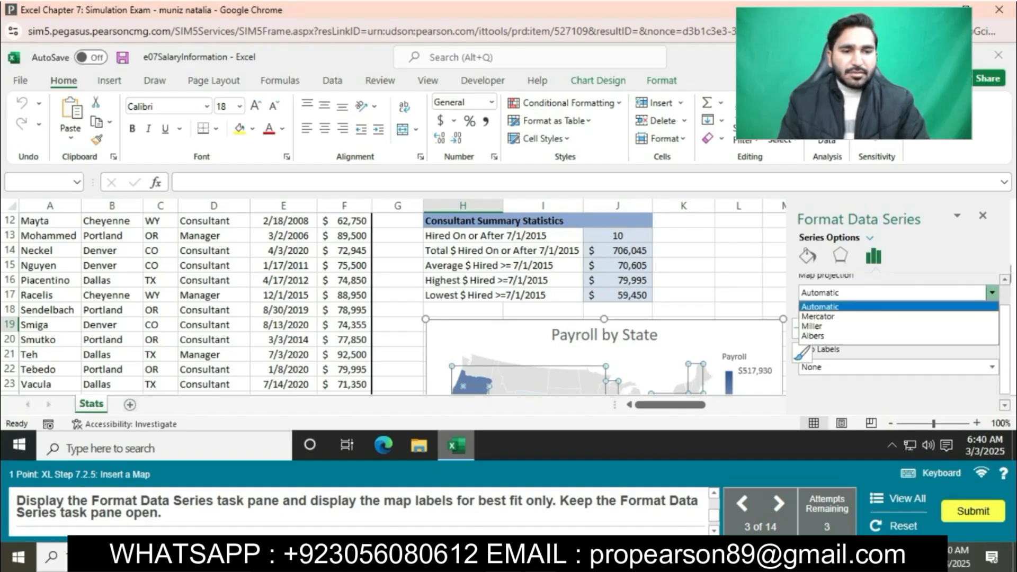
pyautogui.click(992, 293)
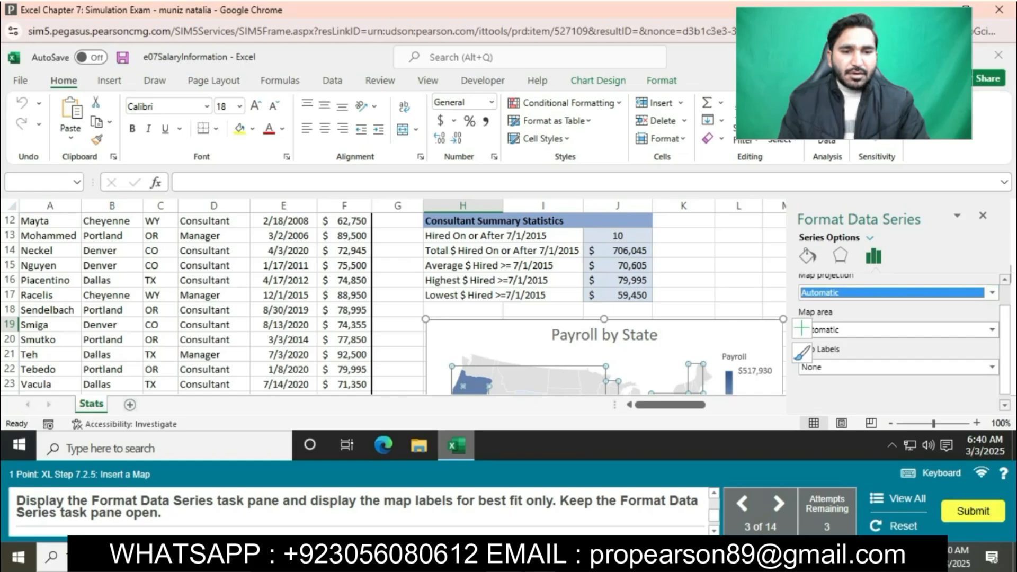
pyautogui.click(993, 330)
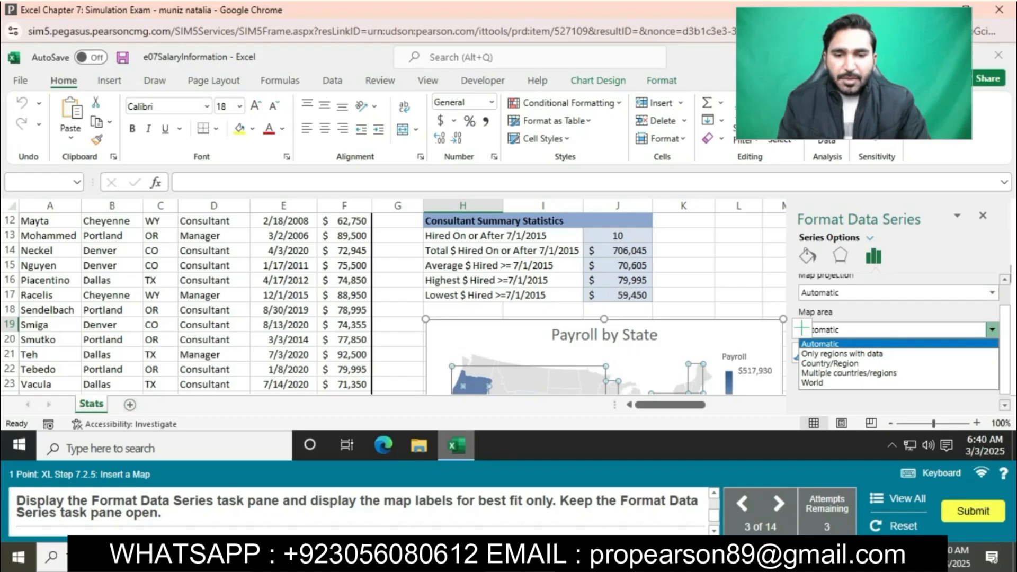
pyautogui.click(993, 329)
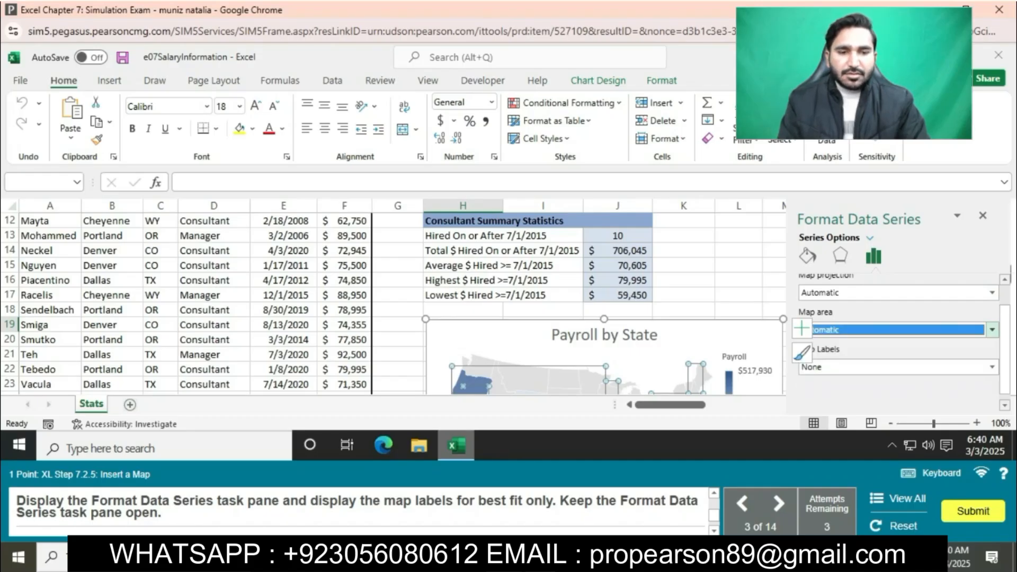
# Step: Set the map labels to Best fit only and change the series colors to Diverging (3-color)
pyautogui.click(992, 367)
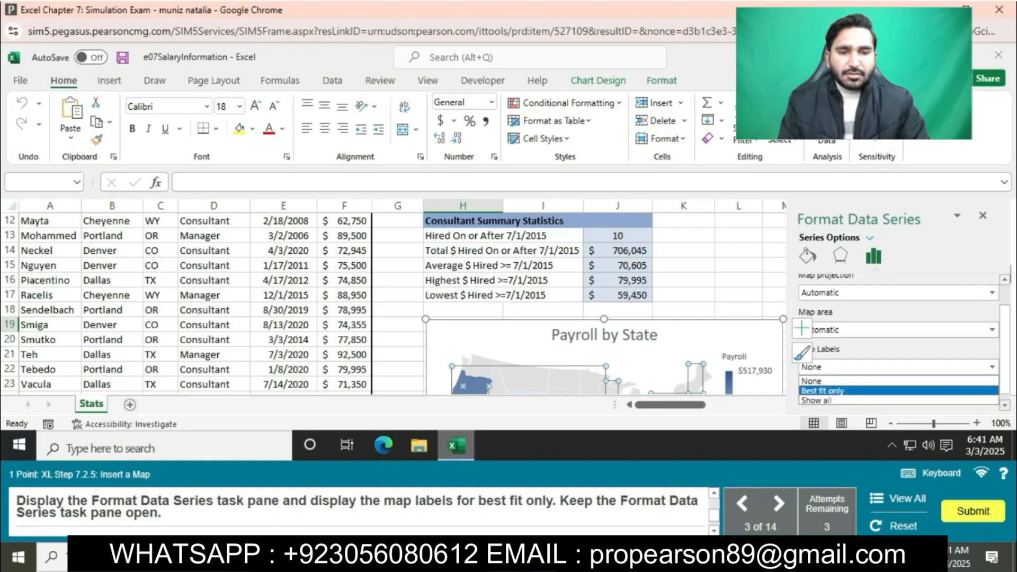
pyautogui.click(823, 390)
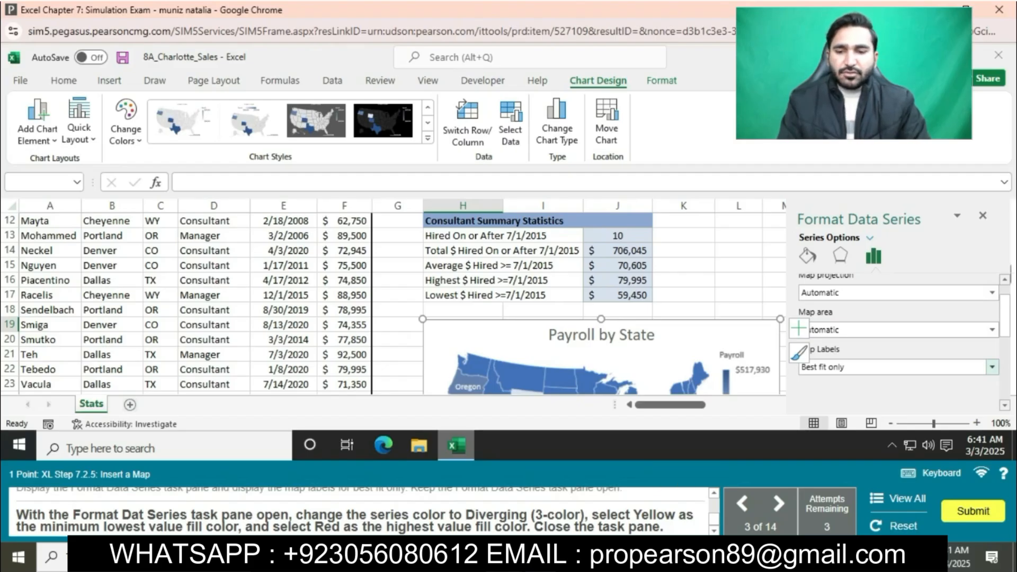
pyautogui.scroll(-5, 901, 339)
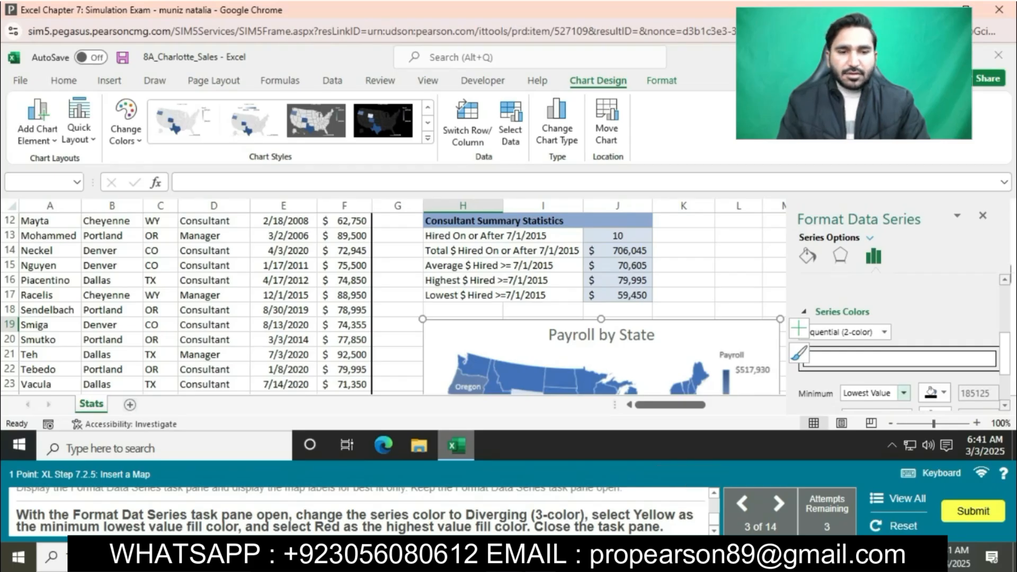
pyautogui.click(884, 332)
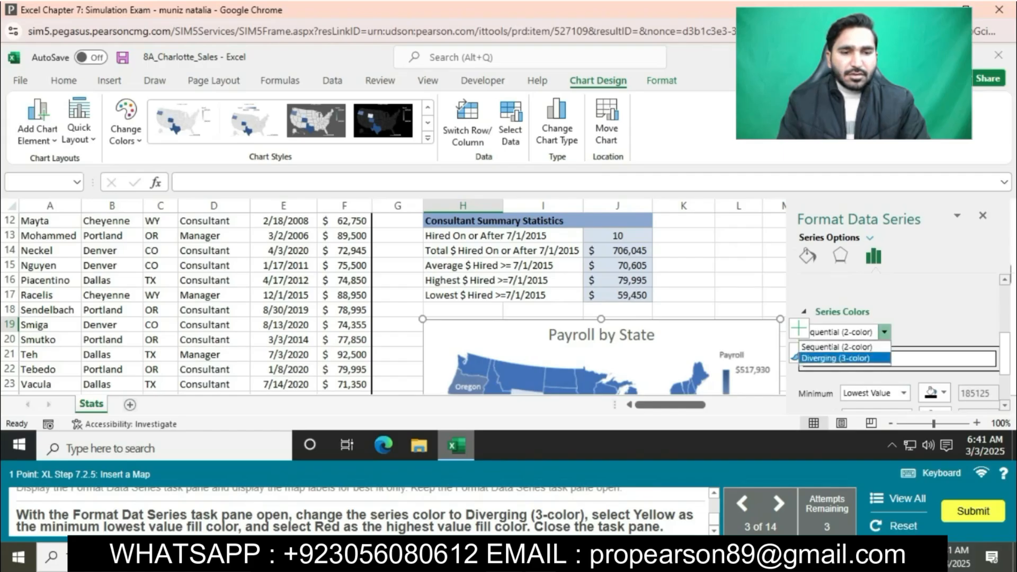
pyautogui.click(835, 358)
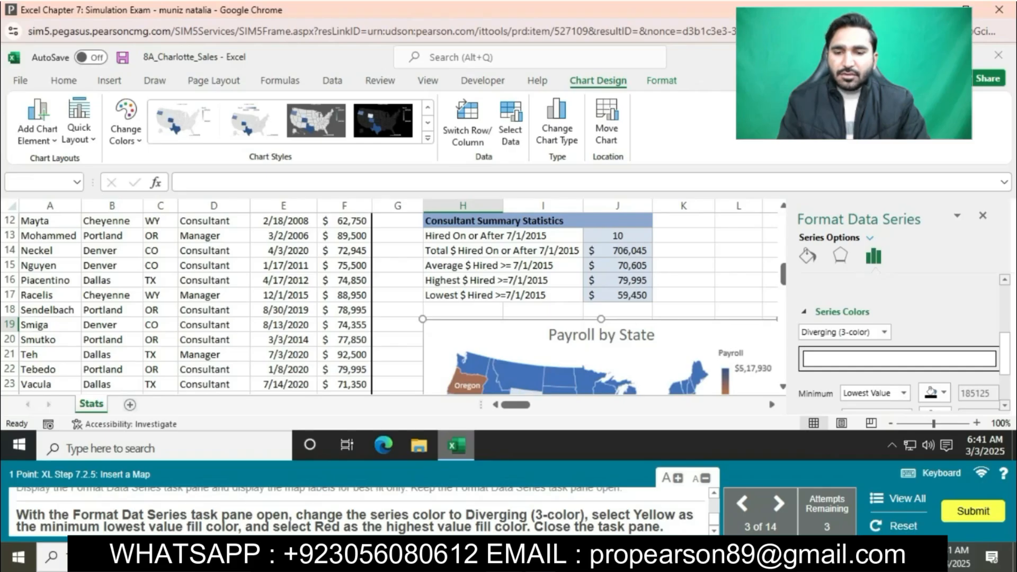
# Step: Set the lowest value's fill color to Yellow and the highest value's to Red, and close the Format Data Series pane
pyautogui.scroll(-2, 900, 345)
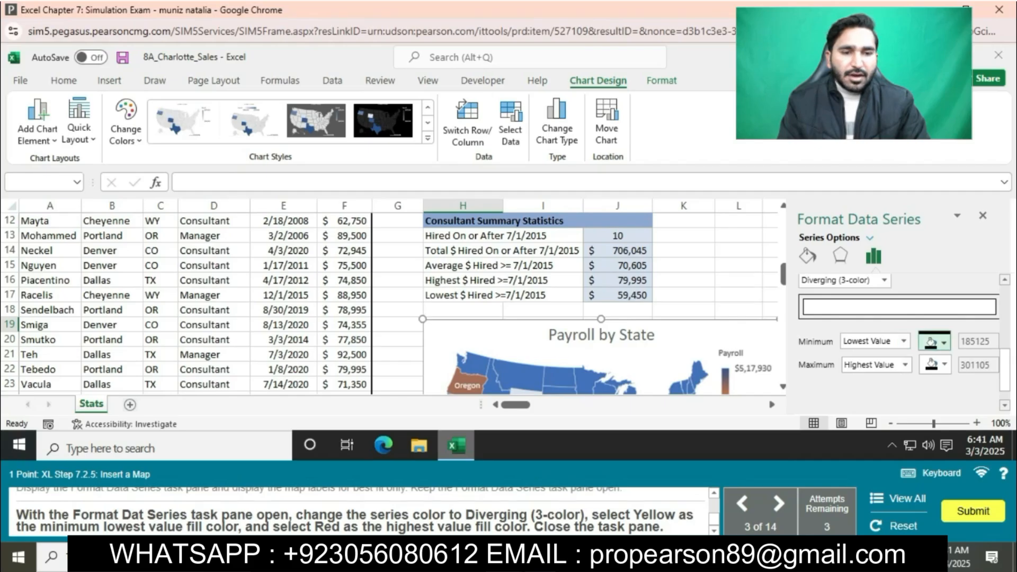
pyautogui.click(938, 341)
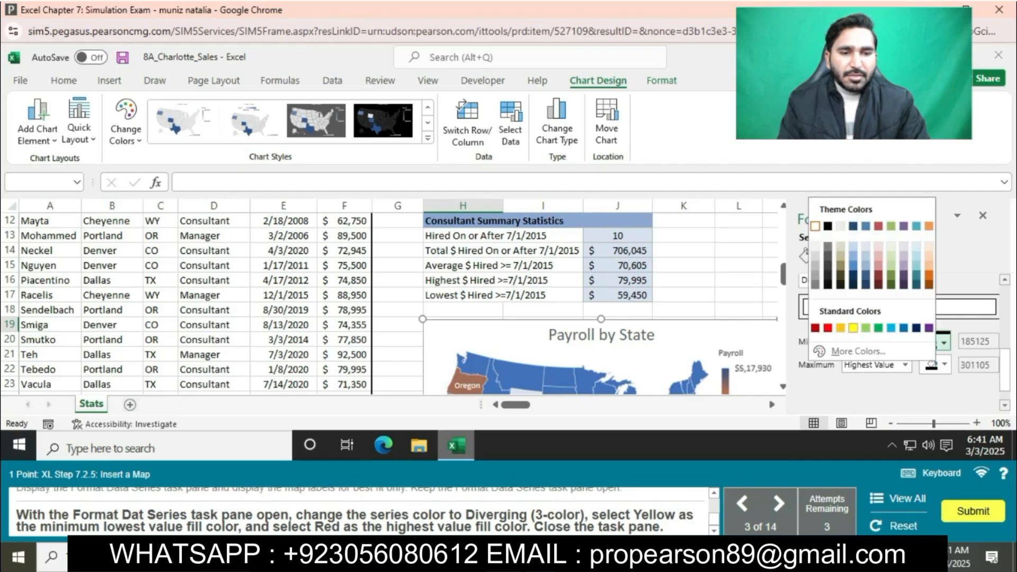
pyautogui.click(853, 328)
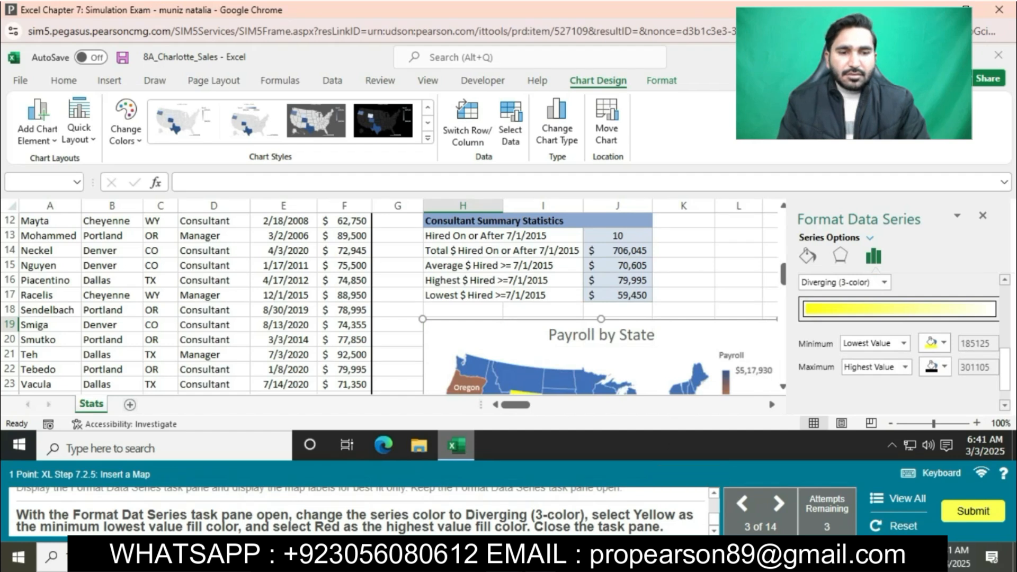
pyautogui.click(945, 366)
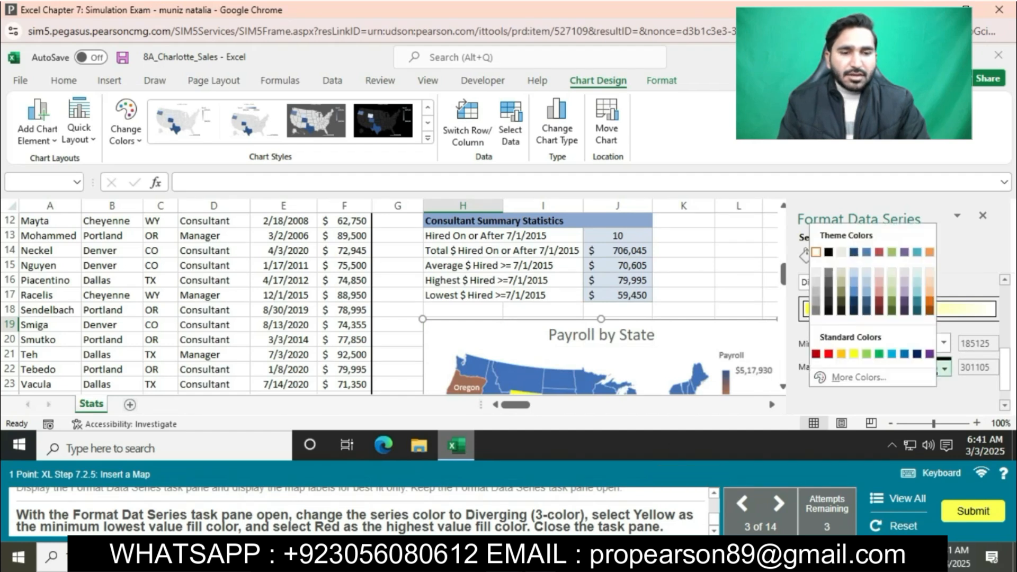
pyautogui.click(829, 353)
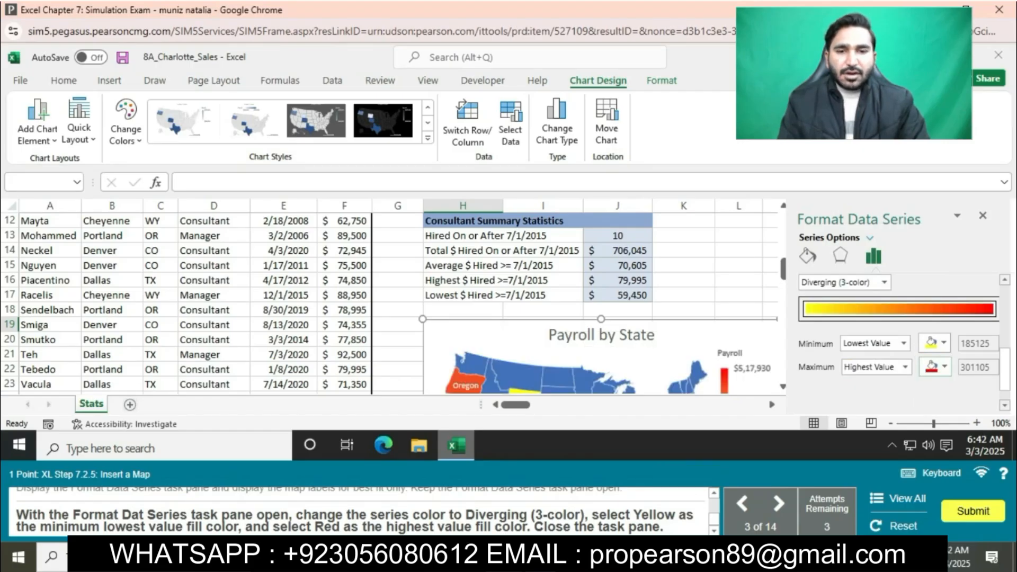
pyautogui.click(983, 215)
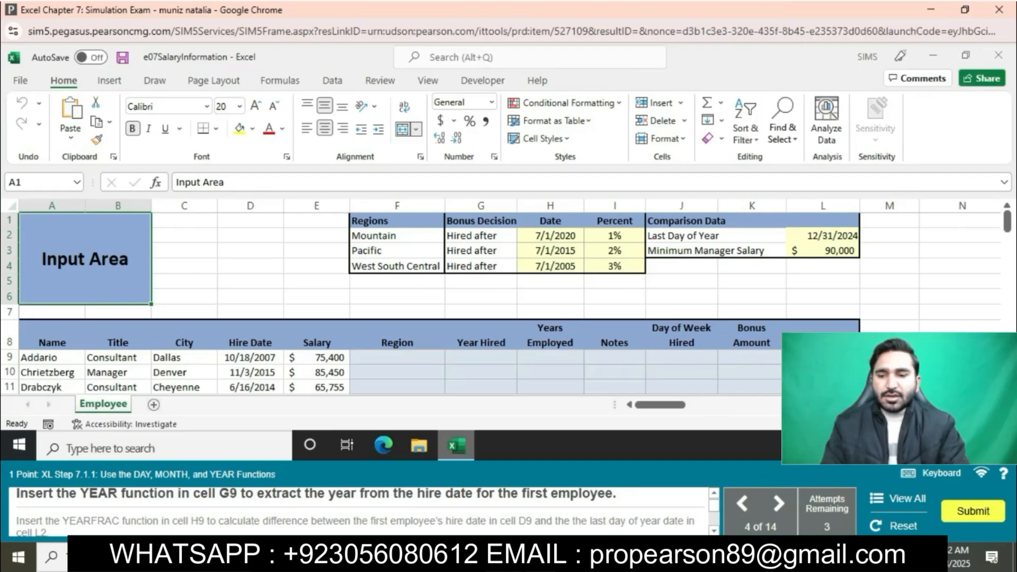
# Step: Enter =YEAR(D9) in cell G9 to extract the first employee's hire year
pyautogui.click(480, 358)
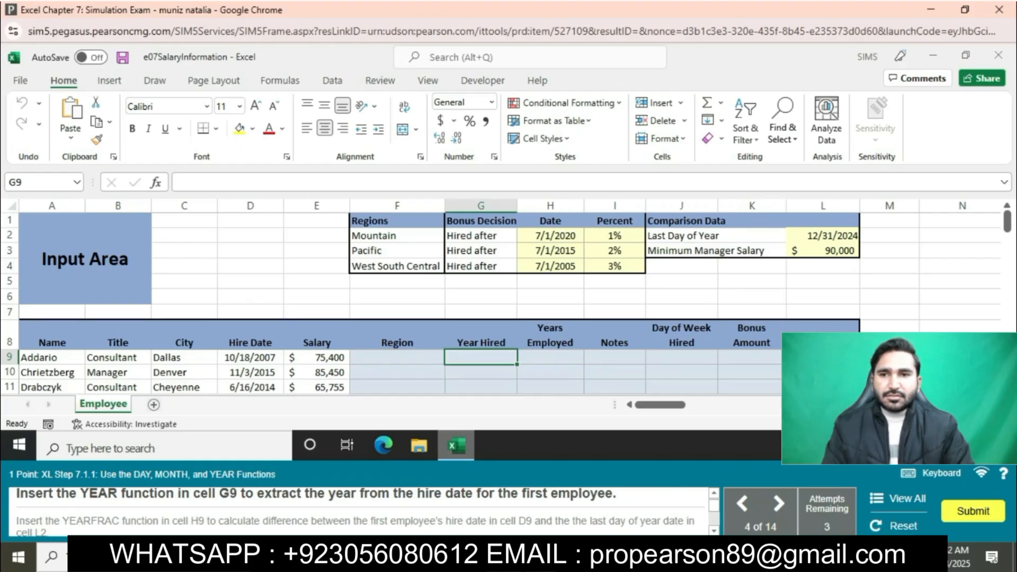
pyautogui.write('=')
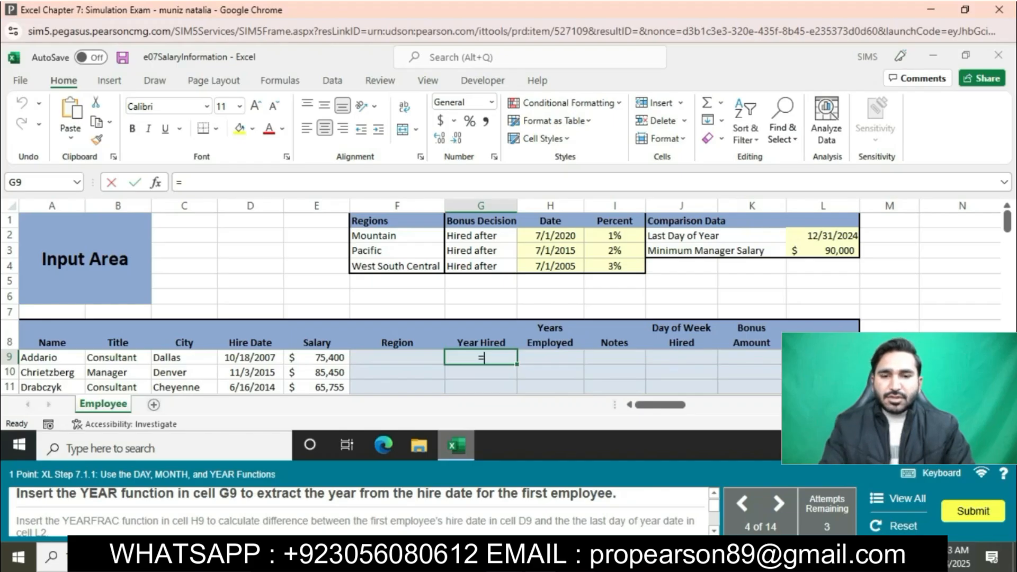
pyautogui.write('Y')
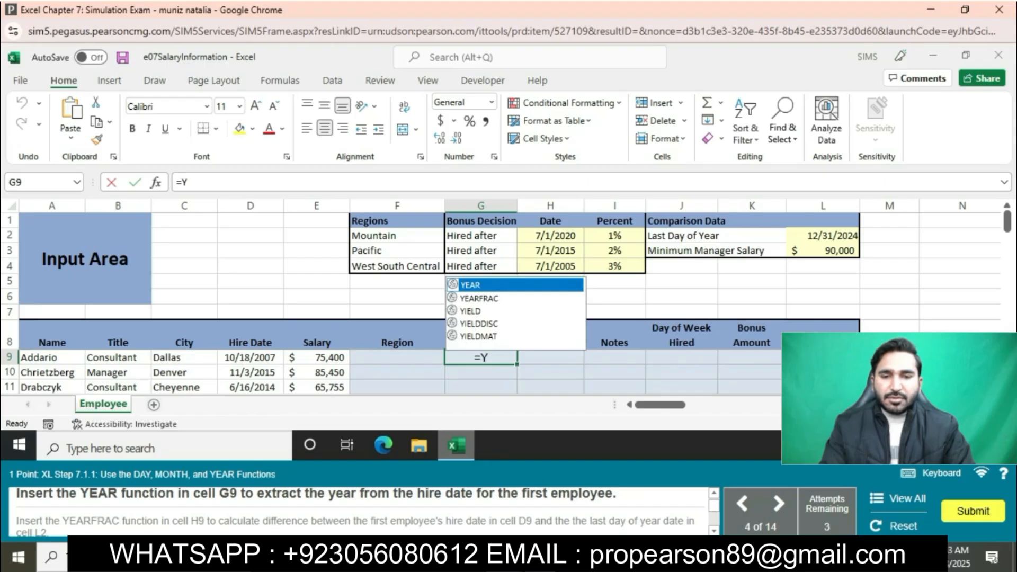
pyautogui.write('EAR')
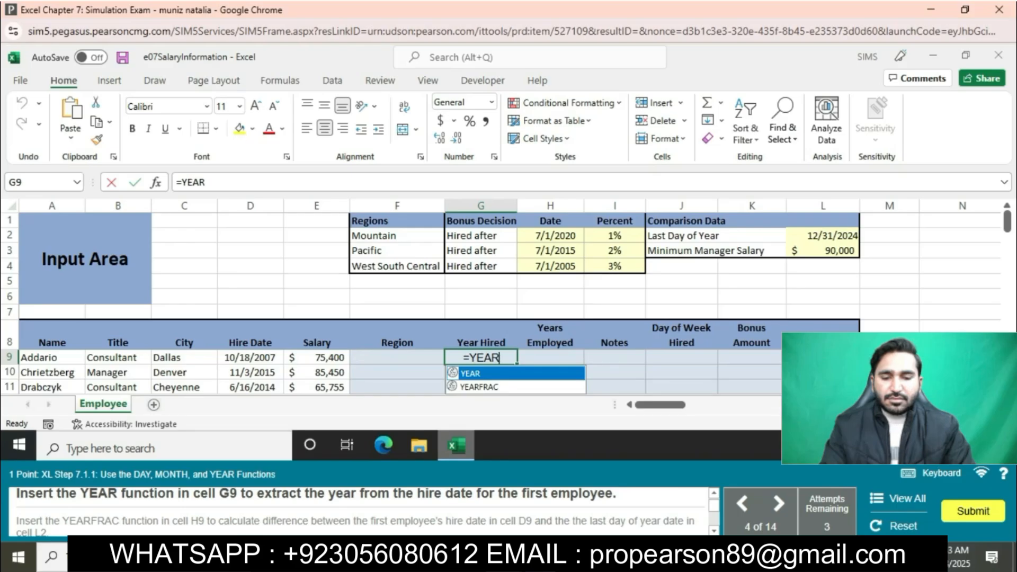
pyautogui.write('(')
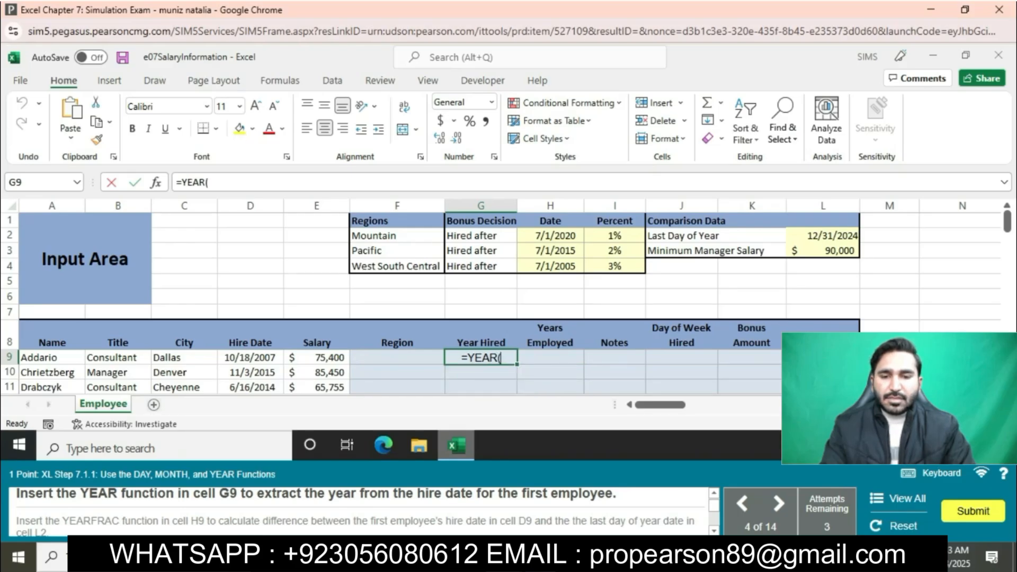
pyautogui.write('D9')
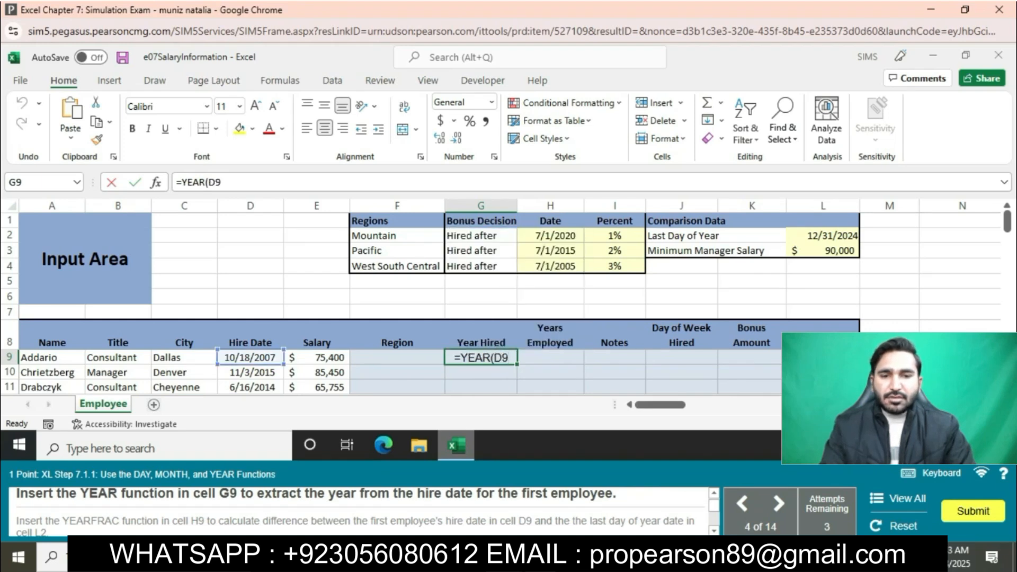
pyautogui.write(')')
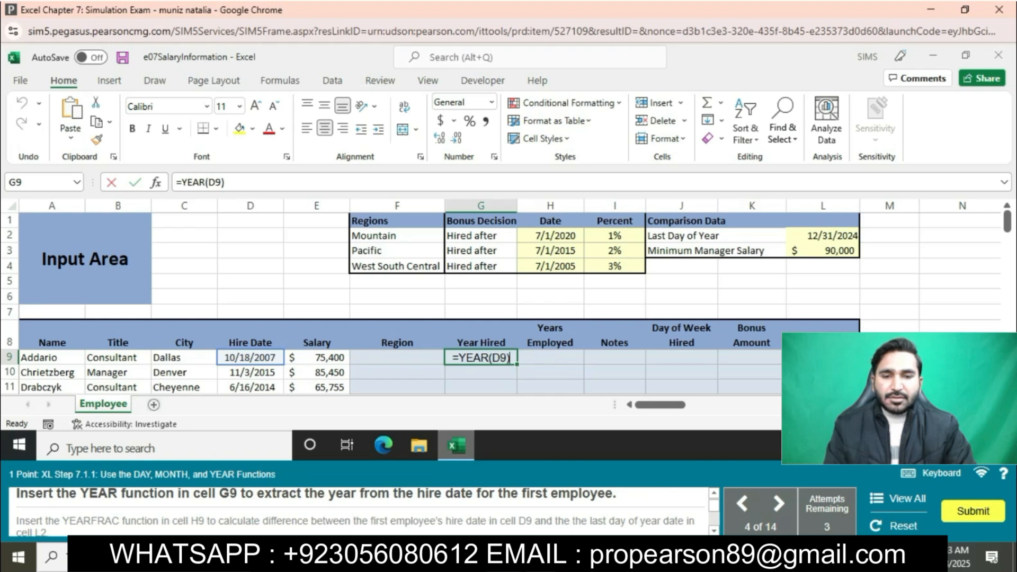
pyautogui.press('Return')
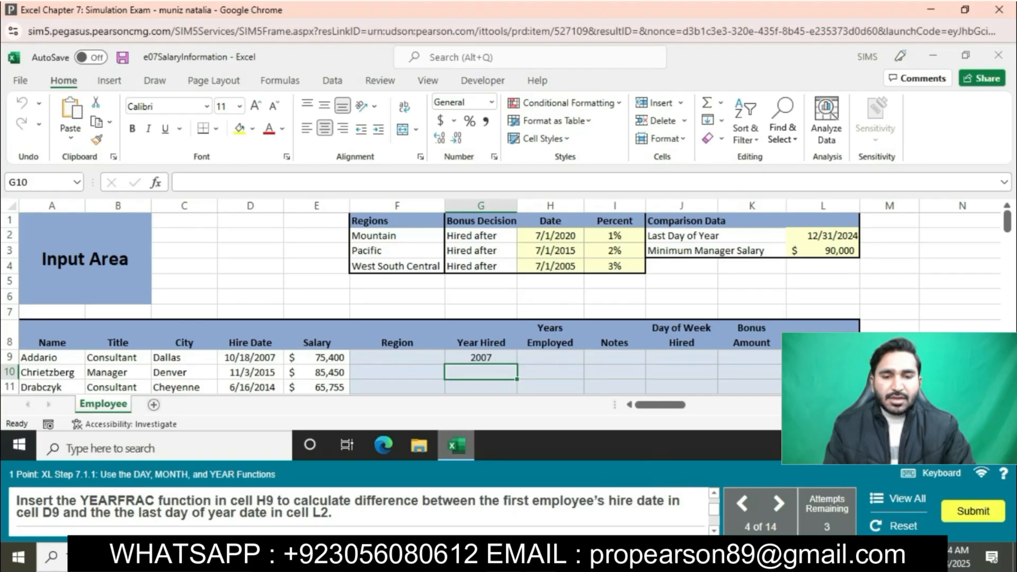
# Step: Enter =YEARFRAC(D9,L$2) in cell H9 to calculate the first employee's years employed
pyautogui.click(550, 358)
pyautogui.write('=')
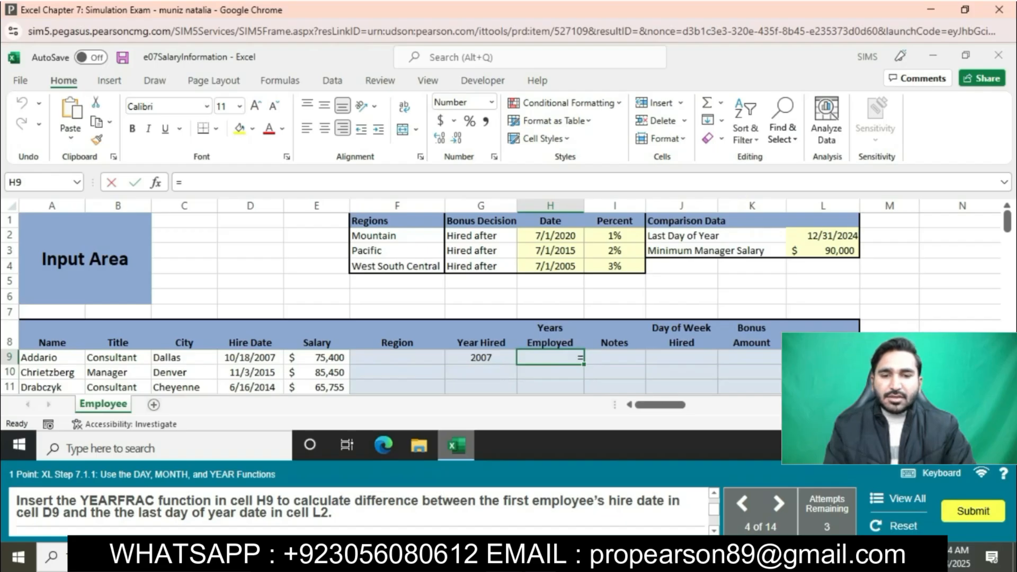
pyautogui.write('YEA')
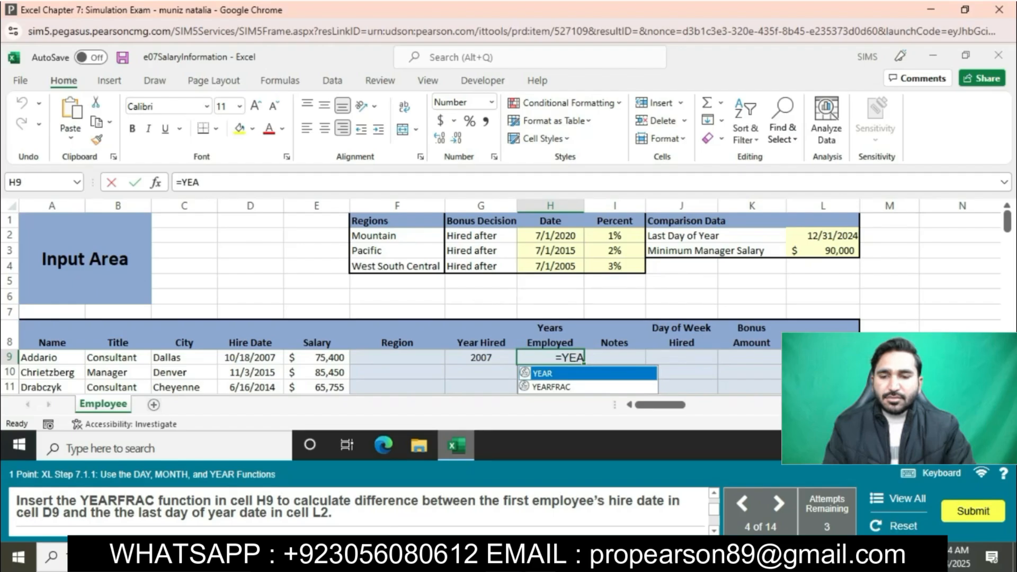
pyautogui.write('R')
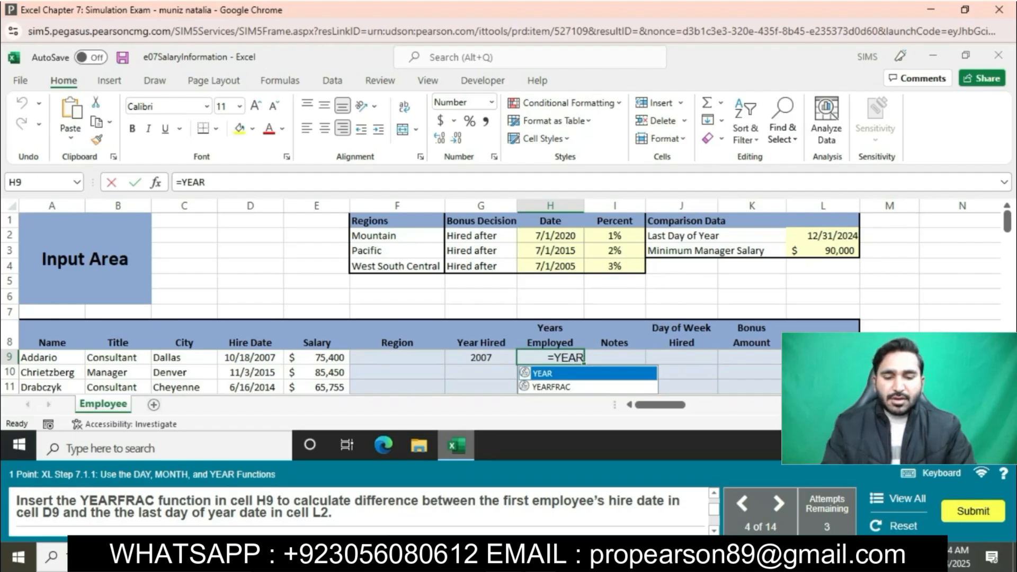
pyautogui.write('FRAC')
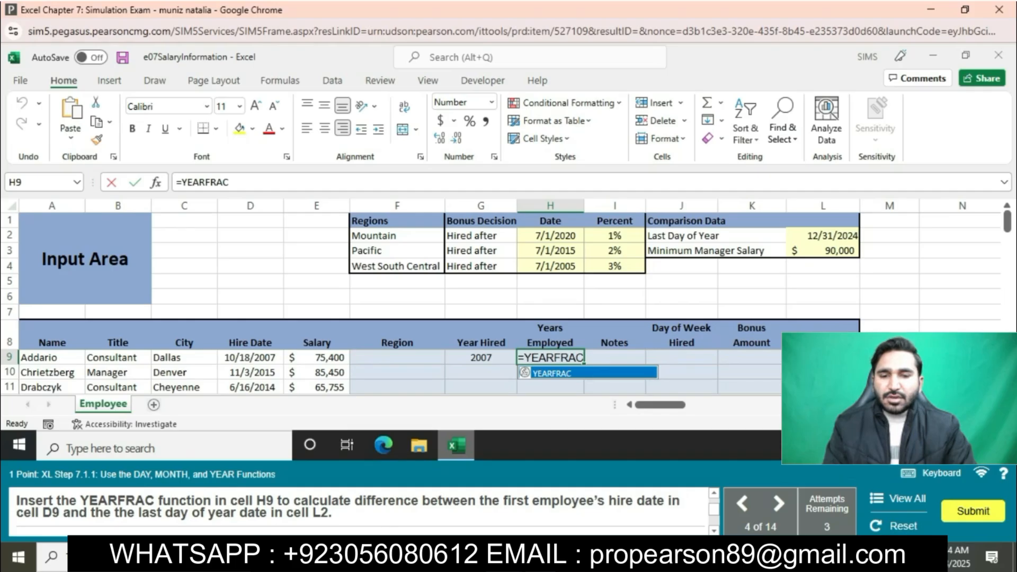
pyautogui.write('(')
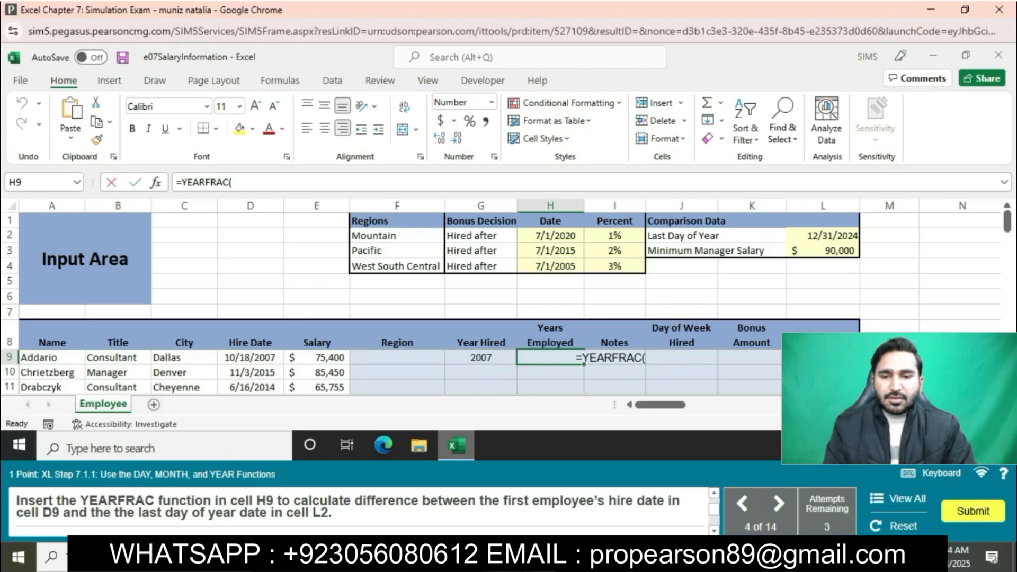
pyautogui.write('D9')
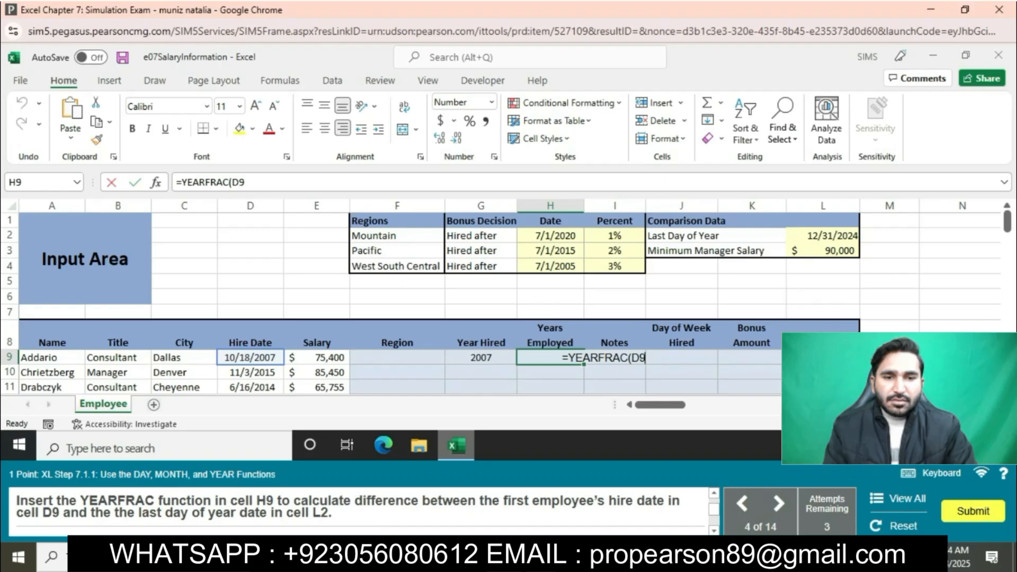
pyautogui.write(',')
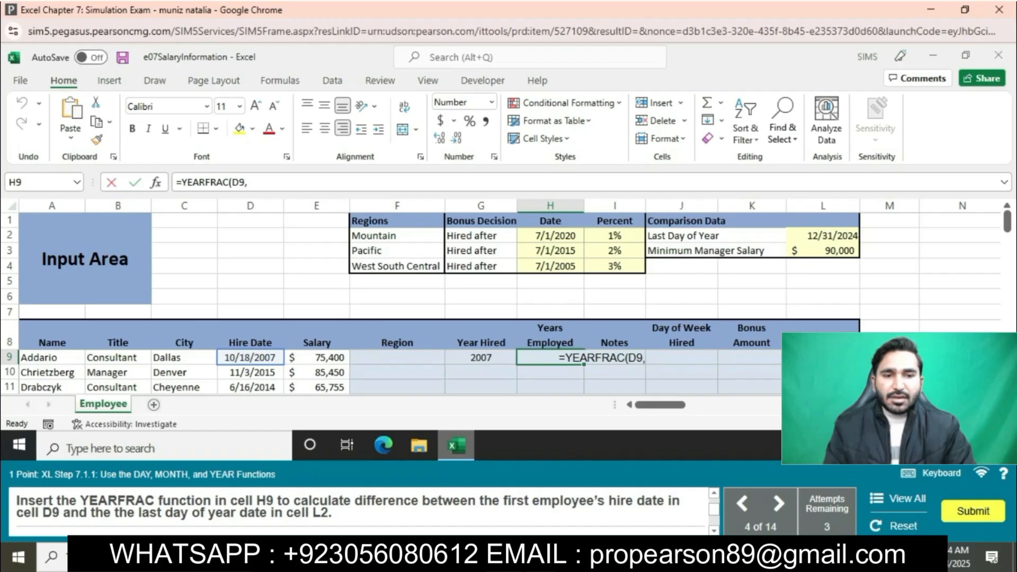
pyautogui.write('L')
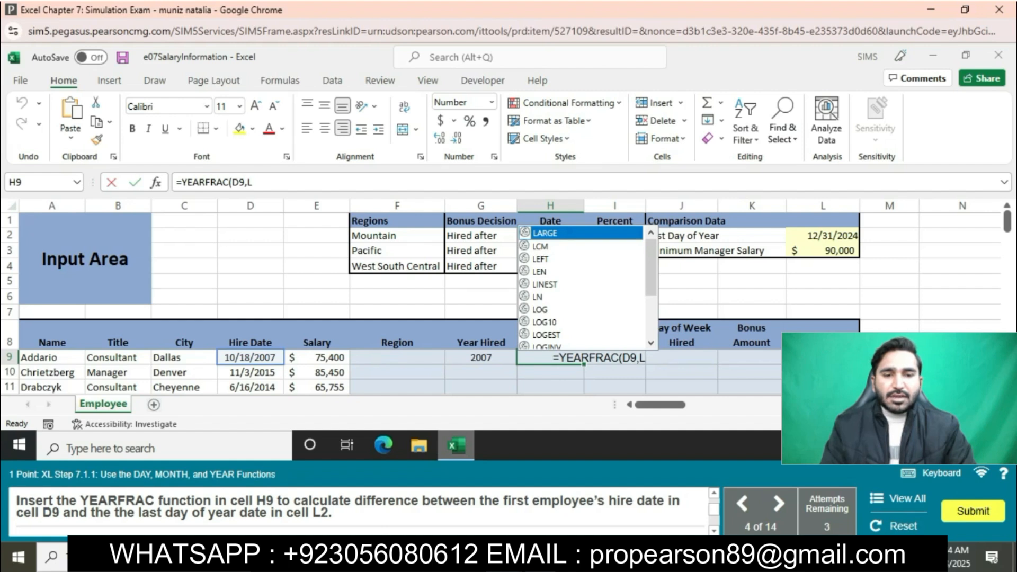
pyautogui.write('$2')
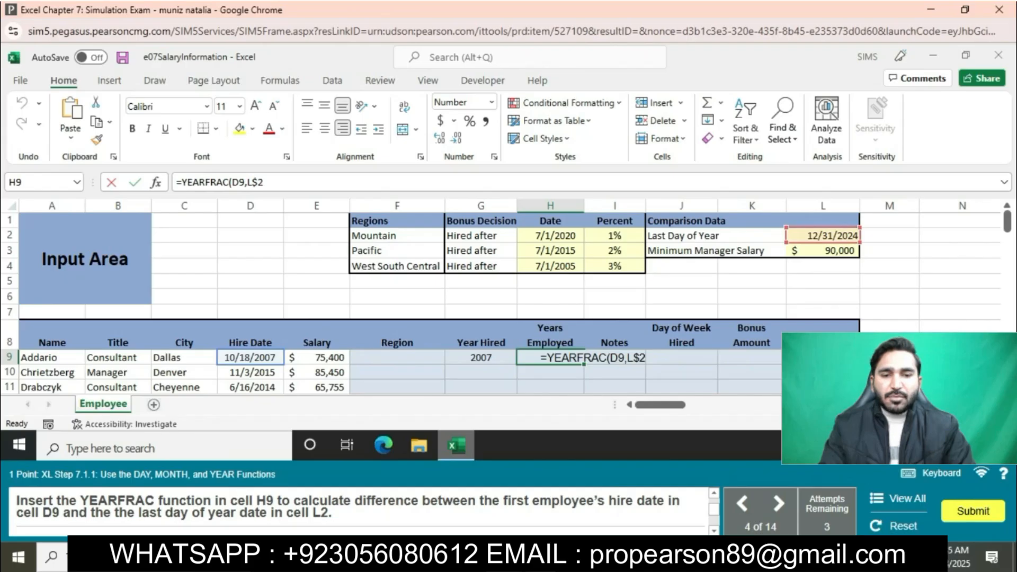
pyautogui.write(')')
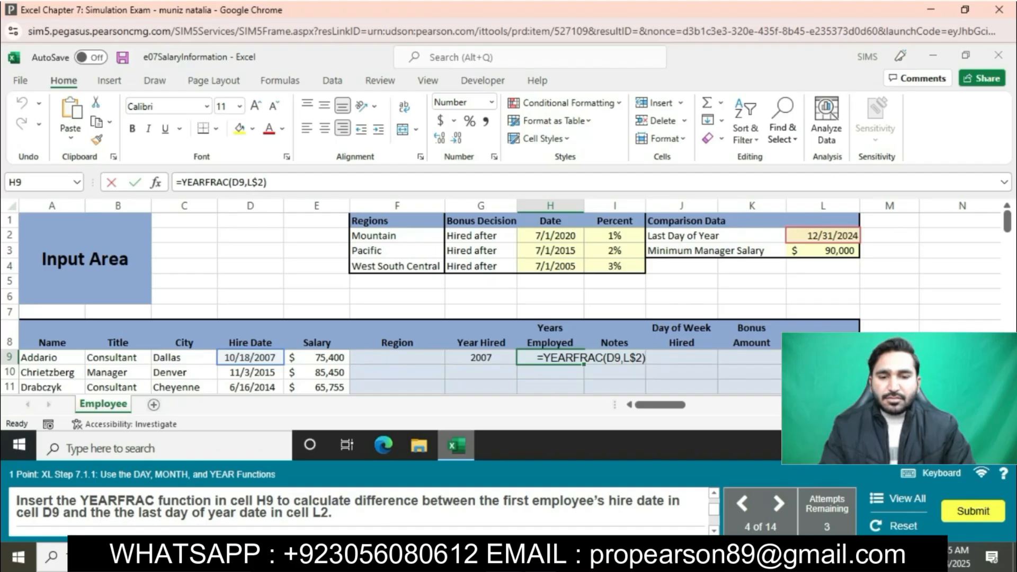
pyautogui.press('Return')
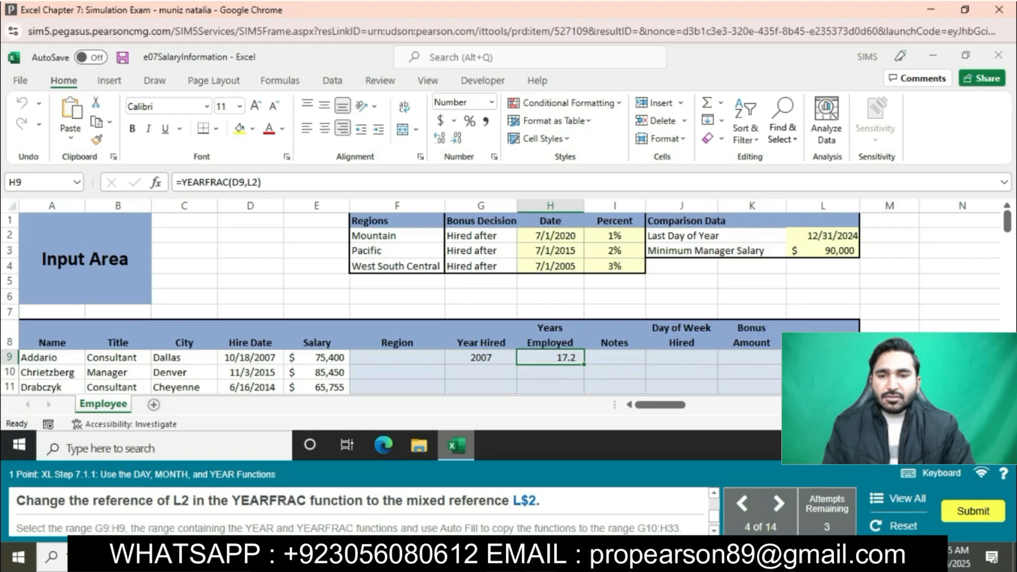
# Step: Change the L2 reference in the YEARFRAC formula in cell H9 to the mixed reference L$2
pyautogui.click(252, 182)
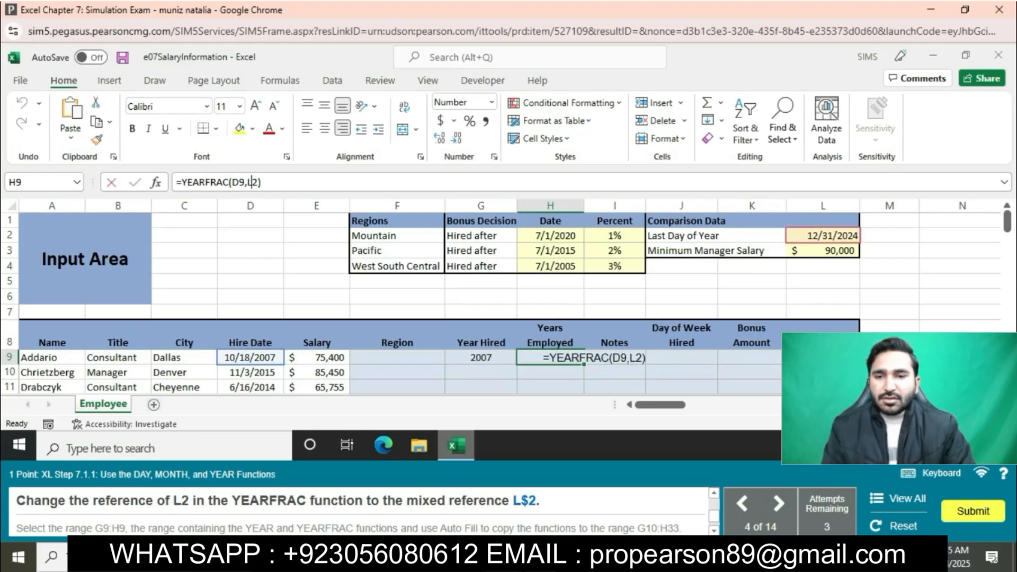
pyautogui.write('$')
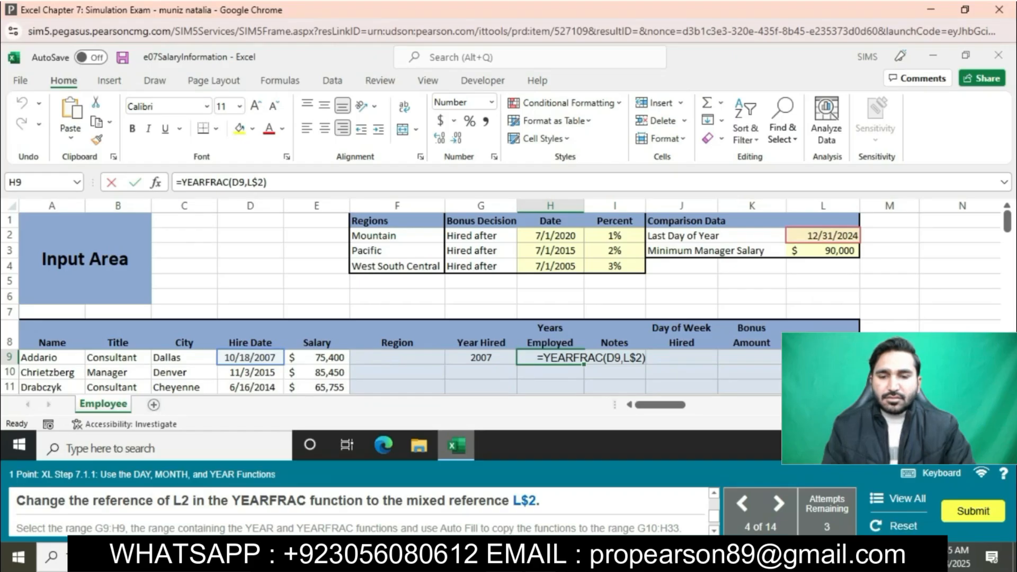
pyautogui.press('Return')
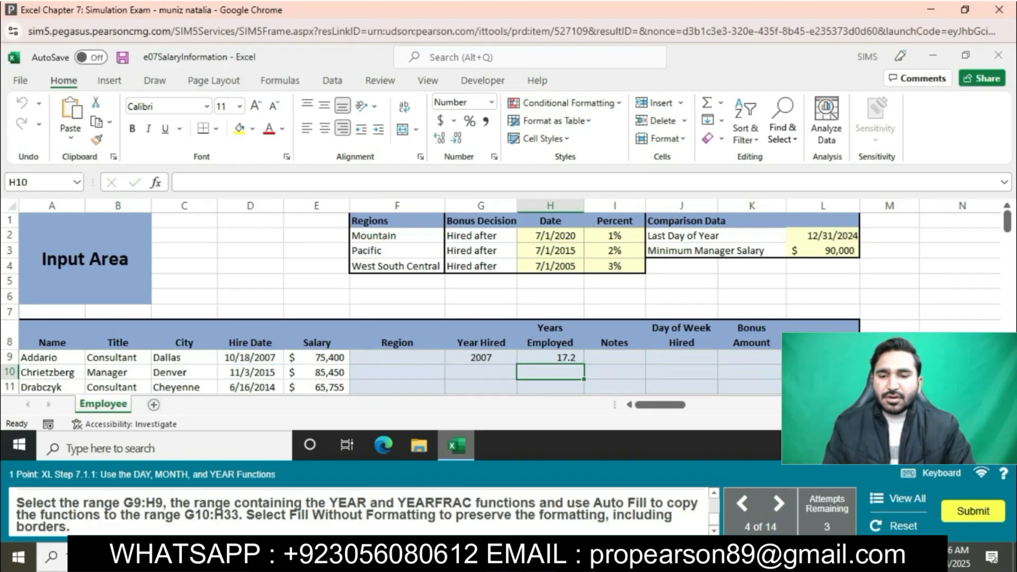
# Step: Auto Fill the functions in G9:H9 down through G10:H33 using the Fill Without Formatting option
pyautogui.click(481, 358)
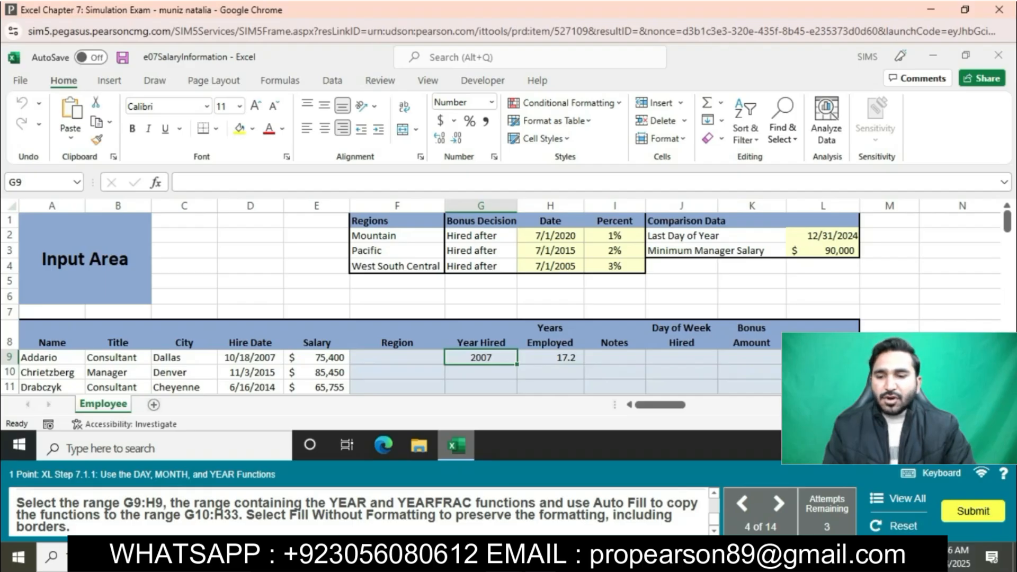
pyautogui.hotkey('shift', 'Right')
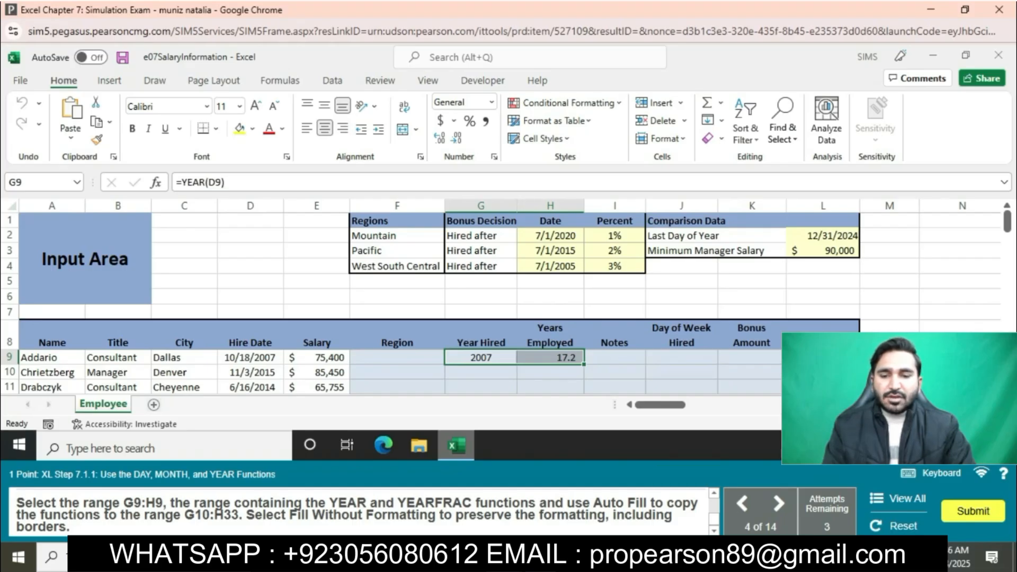
pyautogui.hotkey('shift', 'Down')
pyautogui.hotkey('shift', 'Down')
pyautogui.hotkey('shift', 'Down')
pyautogui.hotkey('shift', 'Down')
pyautogui.hotkey('shift', 'Down')
pyautogui.hotkey('shift', 'Down')
pyautogui.hotkey('shift', 'Down')
pyautogui.hotkey('shift', 'Down')
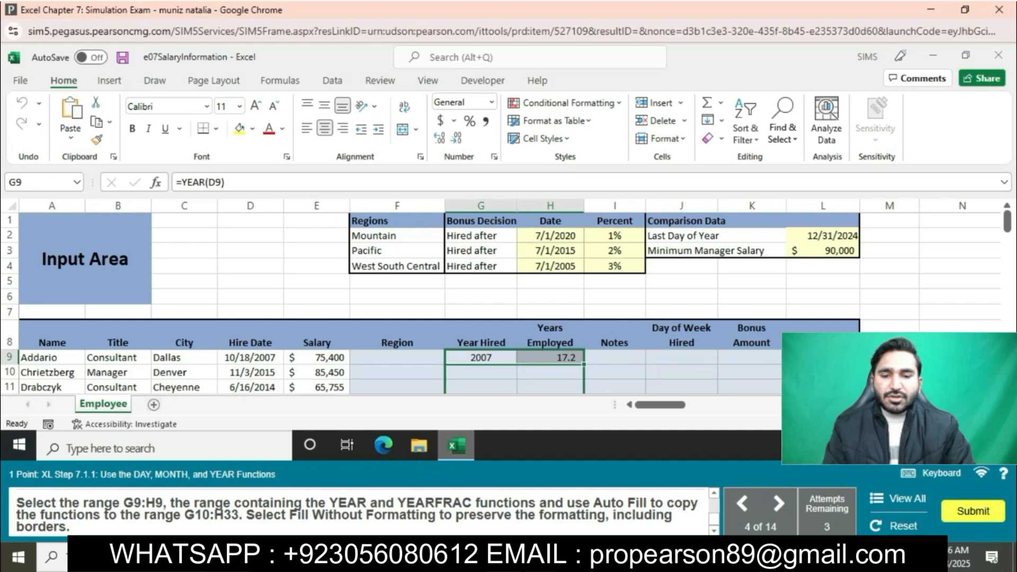
pyautogui.hotkey('shift', 'Down')
pyautogui.hotkey('shift', 'Down')
pyautogui.hotkey('shift', 'Down')
pyautogui.hotkey('shift', 'Down')
pyautogui.hotkey('shift', 'Down')
pyautogui.hotkey('shift', 'Down')
pyautogui.hotkey('shift', 'Down')
pyautogui.hotkey('shift', 'Down')
pyautogui.hotkey('shift', 'Down')
pyautogui.hotkey('shift', 'Down')
pyautogui.hotkey('shift', 'Down')
pyautogui.hotkey('shift', 'Down')
pyautogui.hotkey('shift', 'Down')
pyautogui.hotkey('shift', 'Down')
pyautogui.hotkey('shift', 'Down')
pyautogui.hotkey('shift', 'Down')
pyautogui.hotkey('shift', 'Down')
pyautogui.hotkey('shift', 'Down')
pyautogui.hotkey('shift', 'Down')
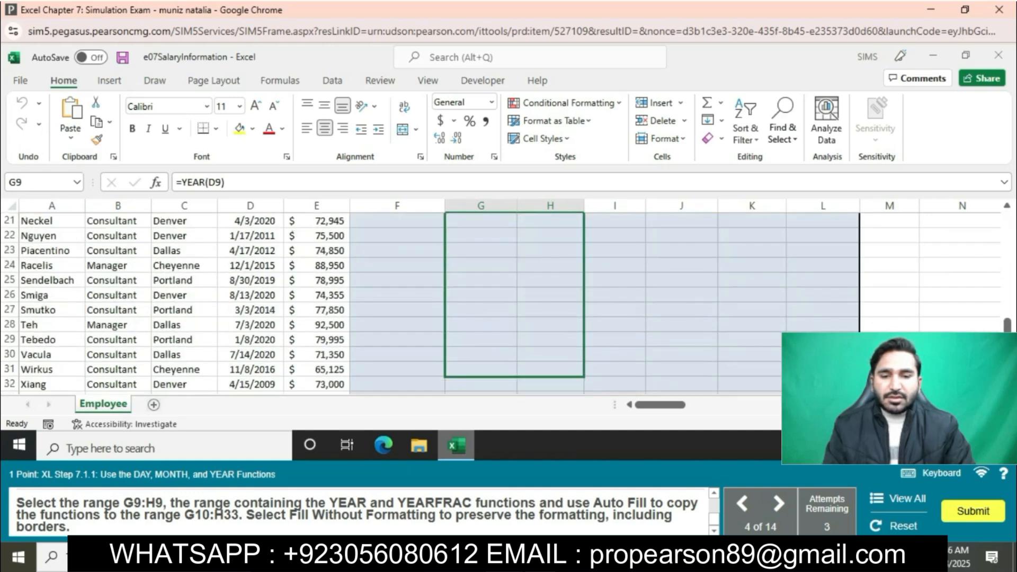
pyautogui.hotkey('shift', 'Up')
pyautogui.hotkey('shift', 'Up')
pyautogui.hotkey('shift', 'Up')
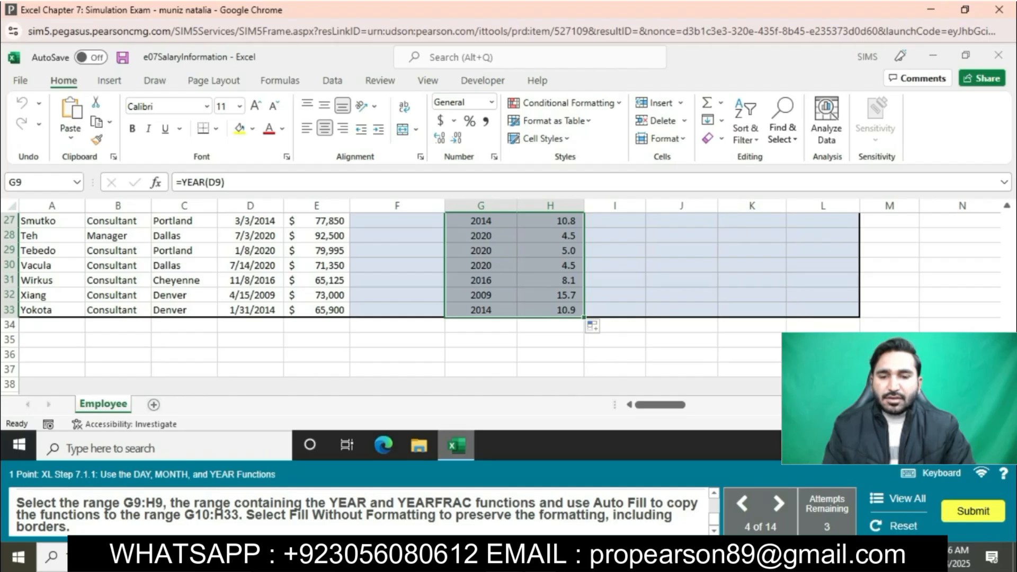
pyautogui.click(593, 327)
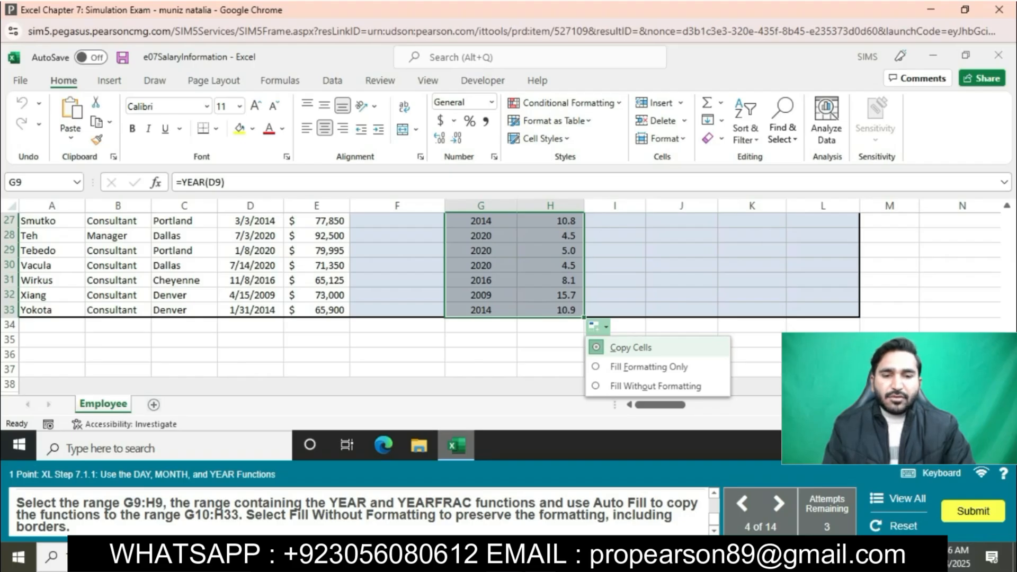
pyautogui.click(655, 386)
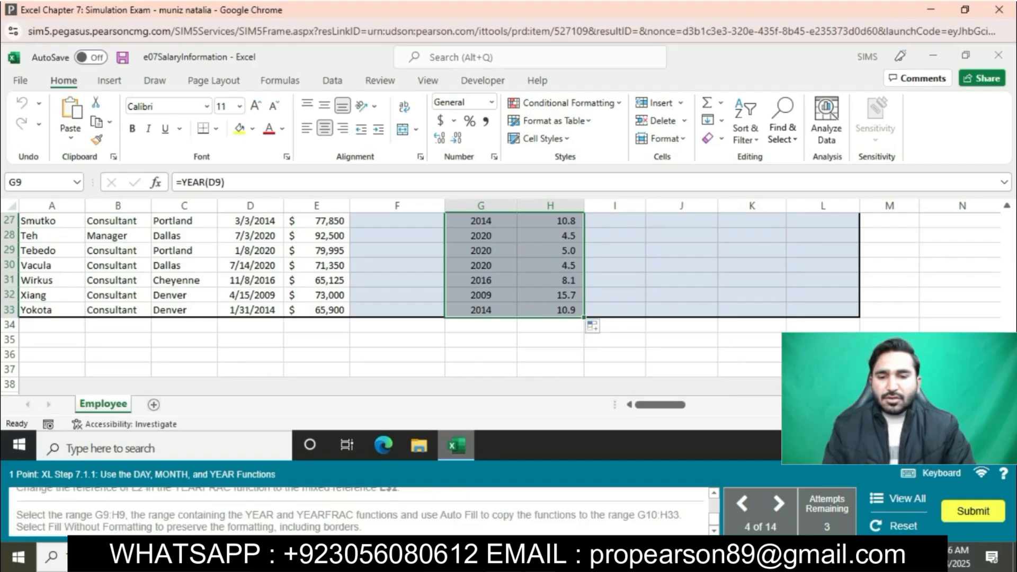